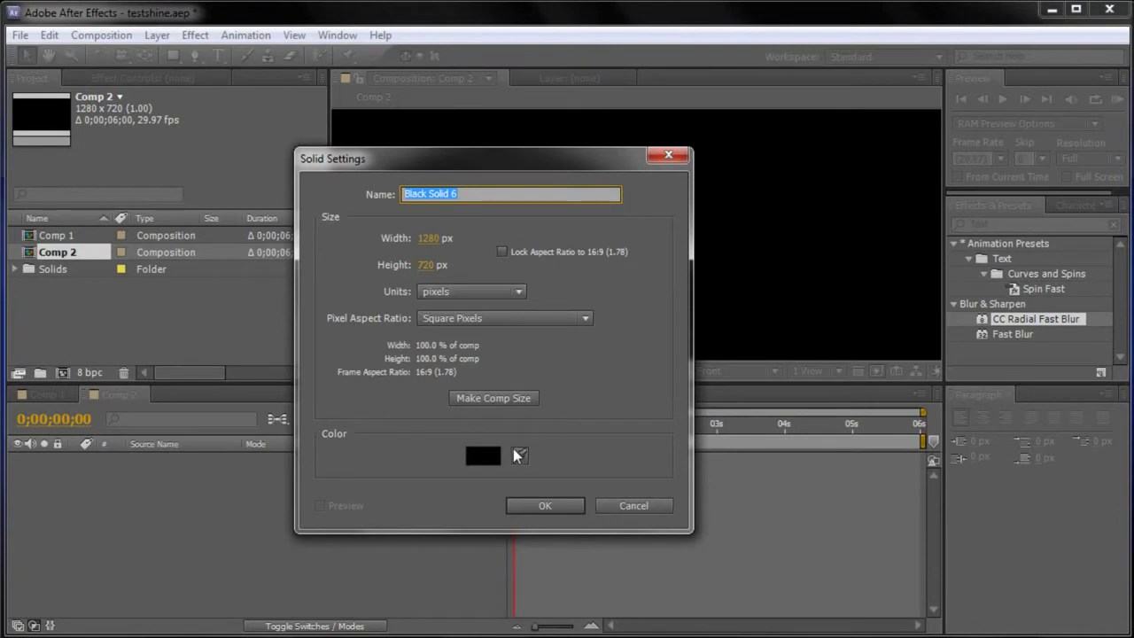
# - Create a black solid of 1280 × 720 px in Comp 2
pyautogui.click(545, 506)
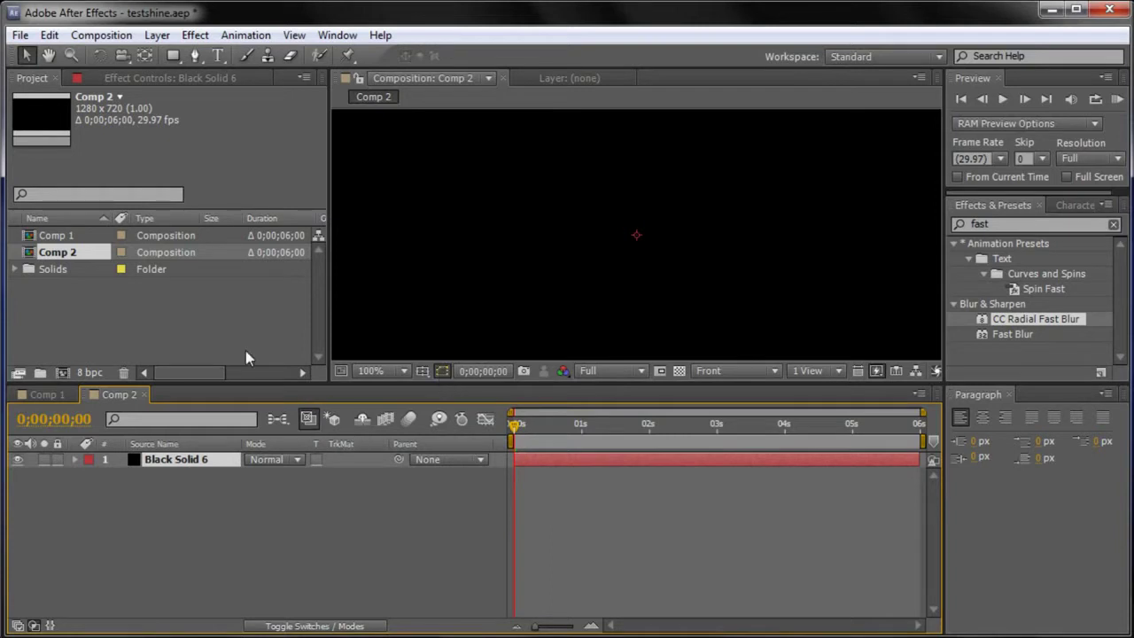
pyautogui.click(401, 376)
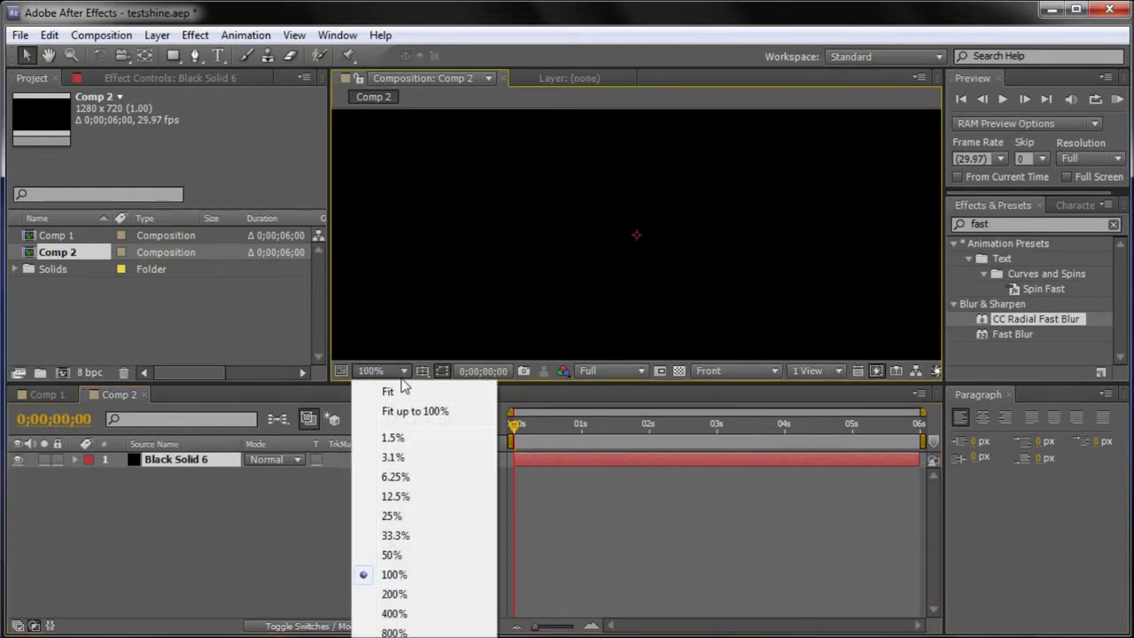
pyautogui.click(391, 537)
# - Add a white text layer reading "Shine" above the solid and move it to the centre of the composition
pyautogui.click(218, 56)
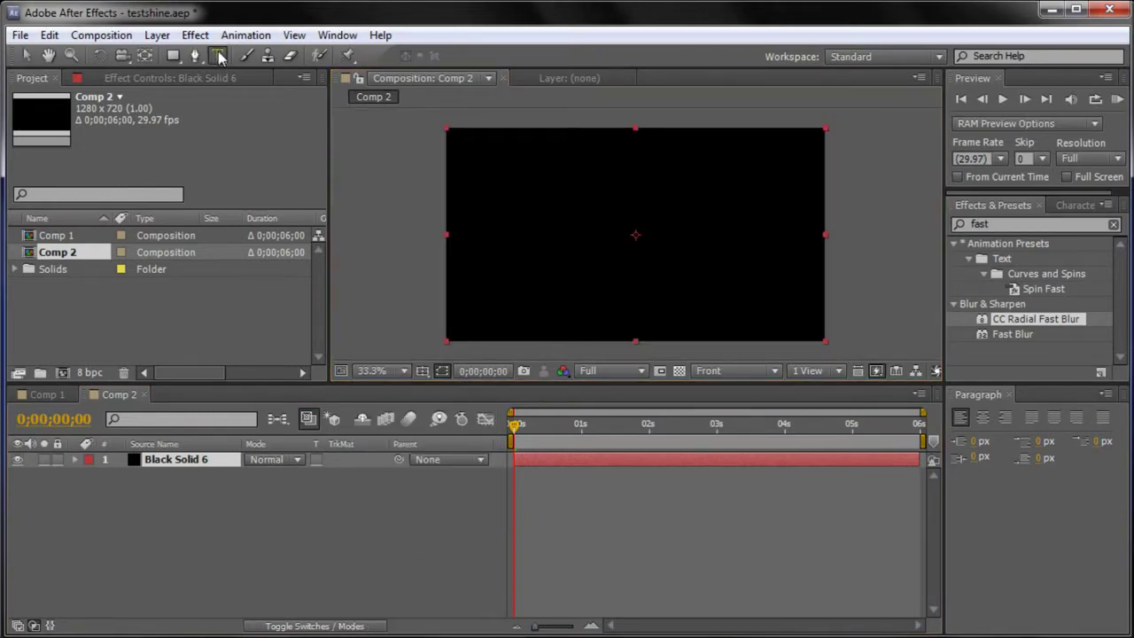
pyautogui.click(498, 223)
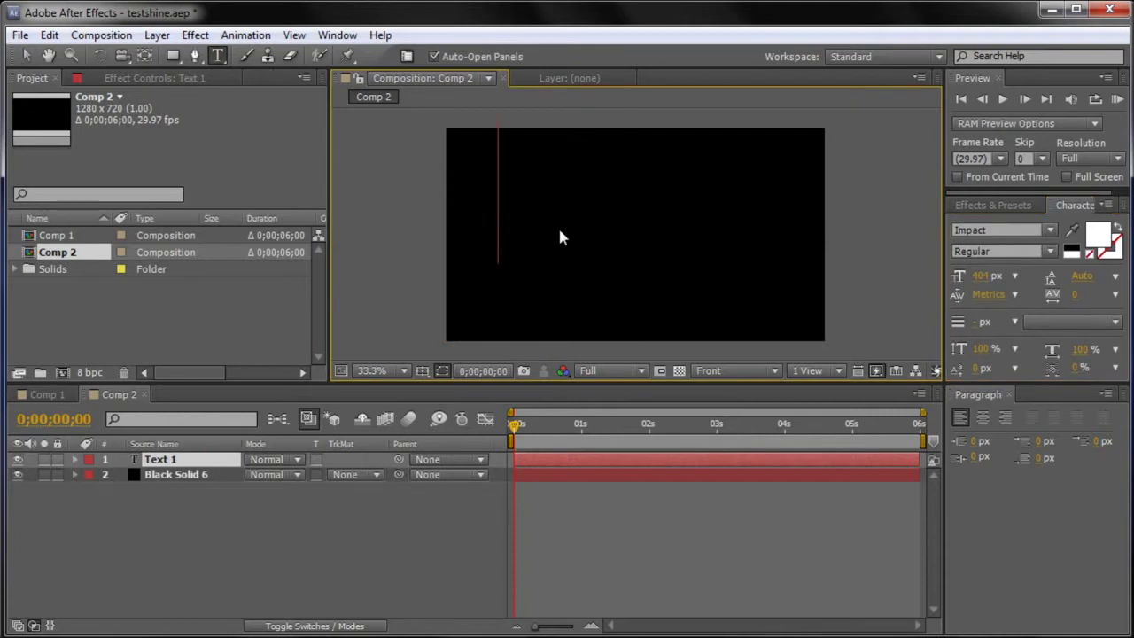
pyautogui.write('Shine')
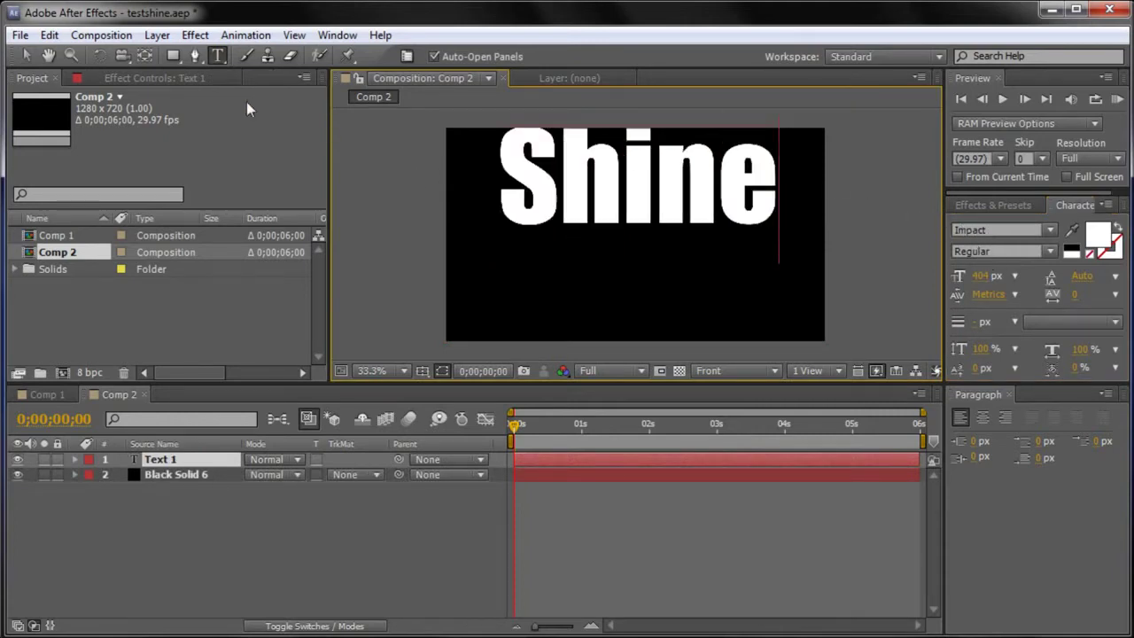
pyautogui.click(26, 56)
pyautogui.moveTo(578, 202); pyautogui.dragTo(579, 255)
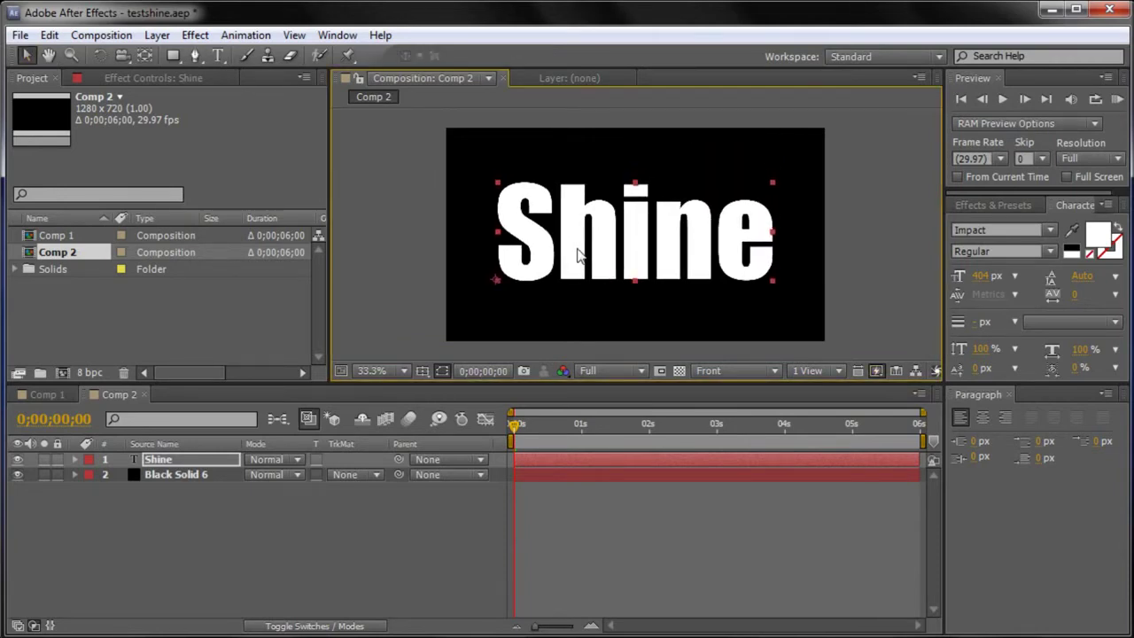
pyautogui.click(266, 529)
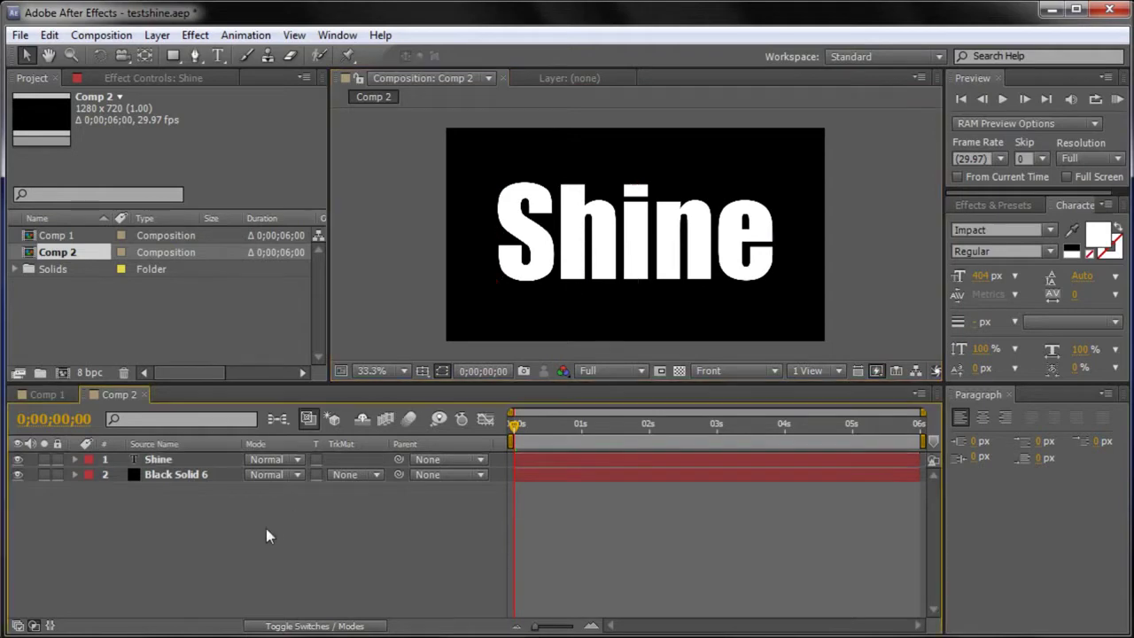
# - Duplicate the Shine text layer twice so there are three copies above the black solid
pyautogui.click(176, 460)
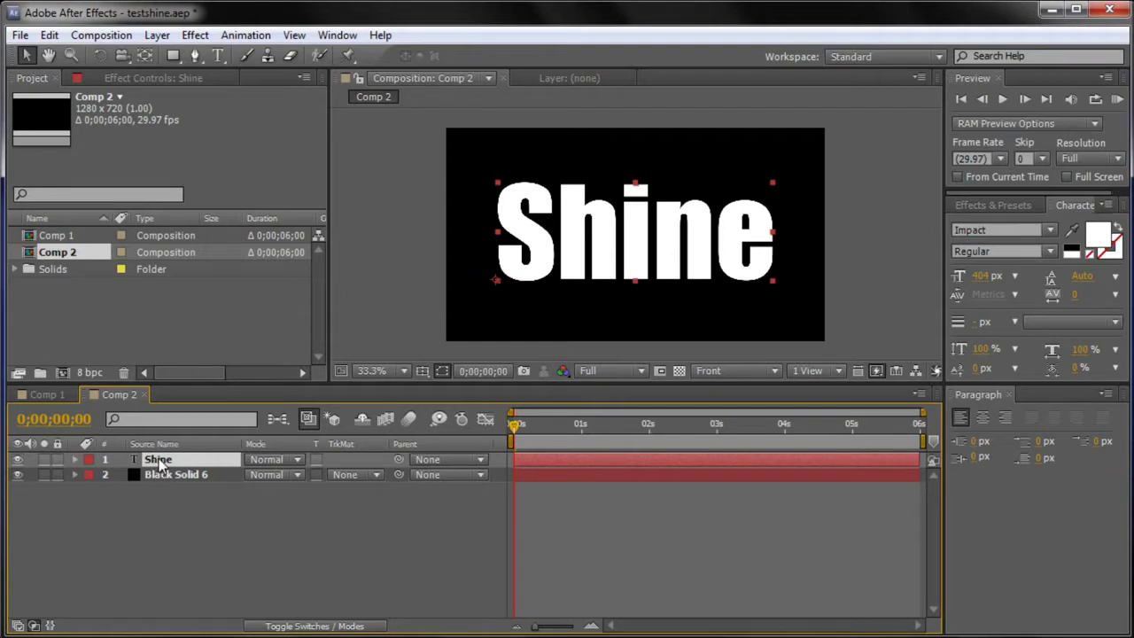
pyautogui.hotkey('ctrl', 'd')
pyautogui.hotkey('ctrl', 'd')
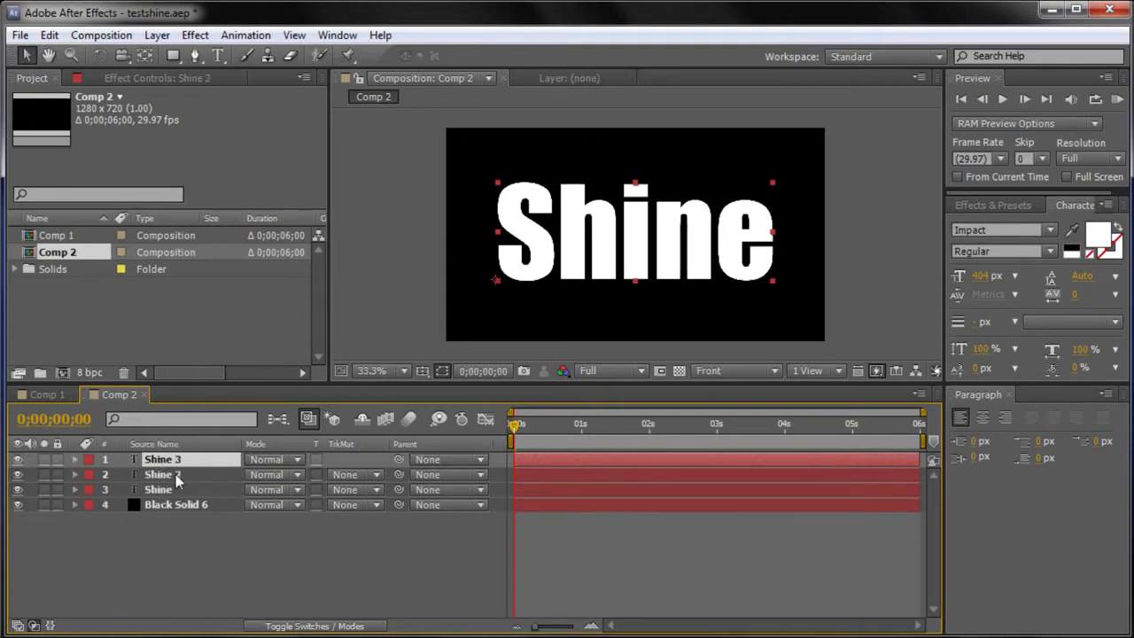
pyautogui.click(177, 479)
pyautogui.click(171, 493)
pyautogui.click(168, 476)
pyautogui.click(167, 460)
pyautogui.click(168, 490)
pyautogui.click(166, 459)
pyautogui.click(48, 35)
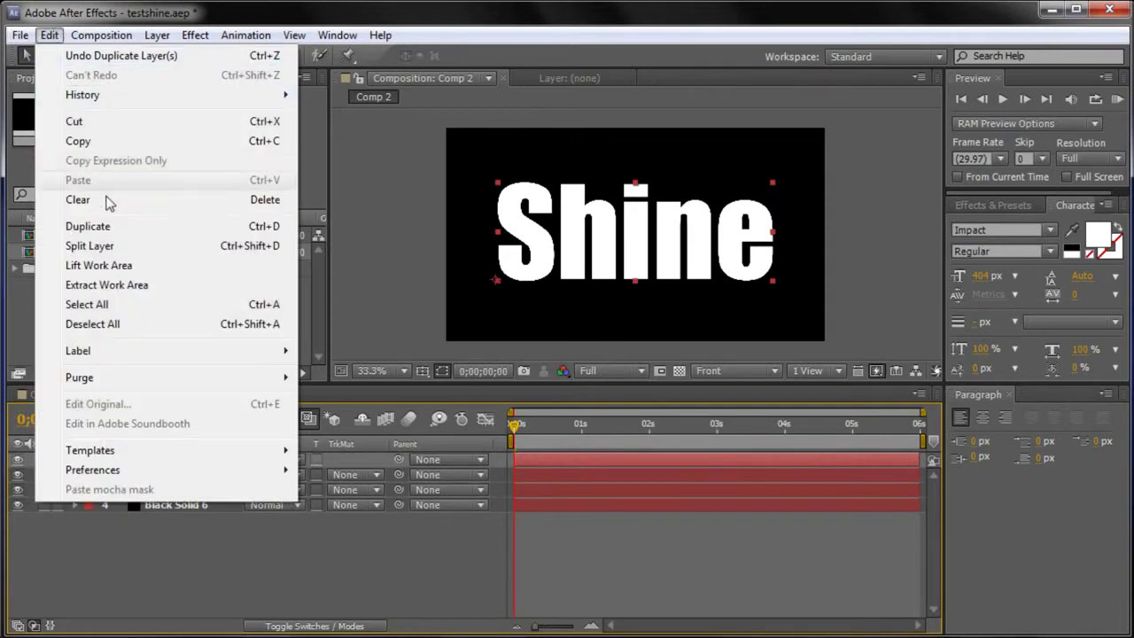
pyautogui.click(404, 14)
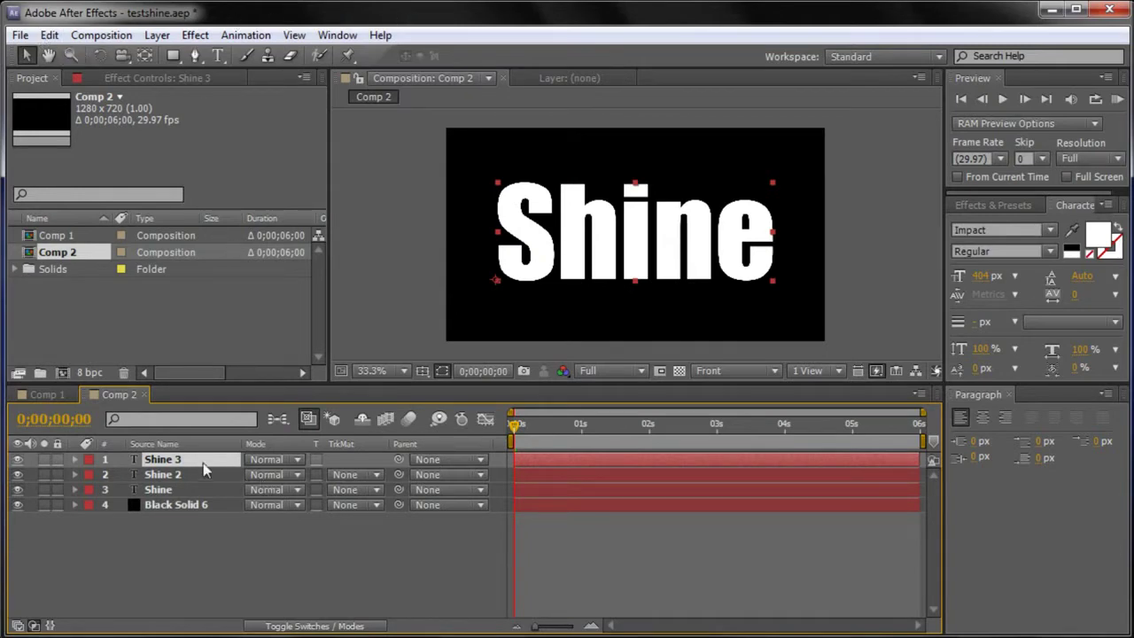
pyautogui.click(181, 492)
pyautogui.click(177, 476)
pyautogui.click(177, 458)
# - Search the effects for "fast" and apply Fast Blur to the lowest text layer, Shine
pyautogui.click(169, 491)
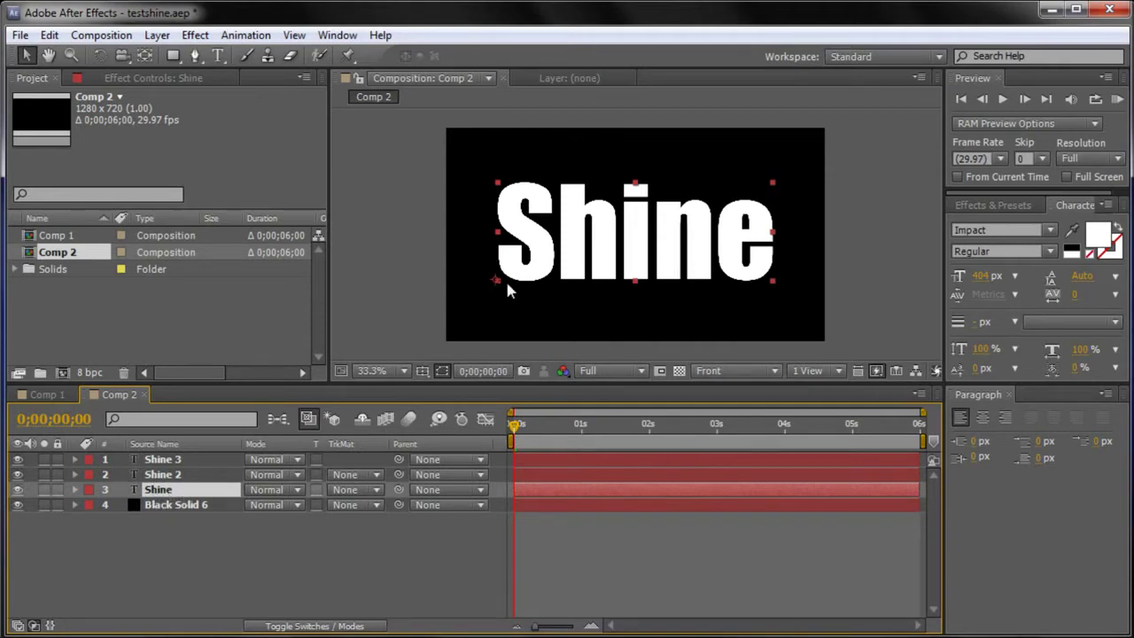
pyautogui.click(980, 202)
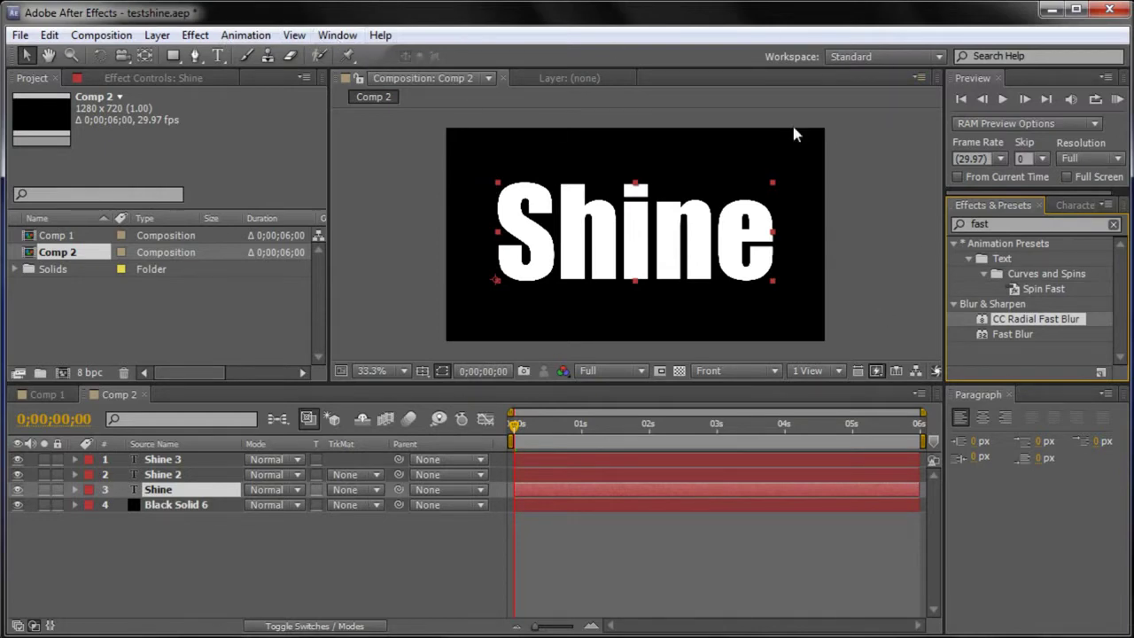
pyautogui.click(329, 37)
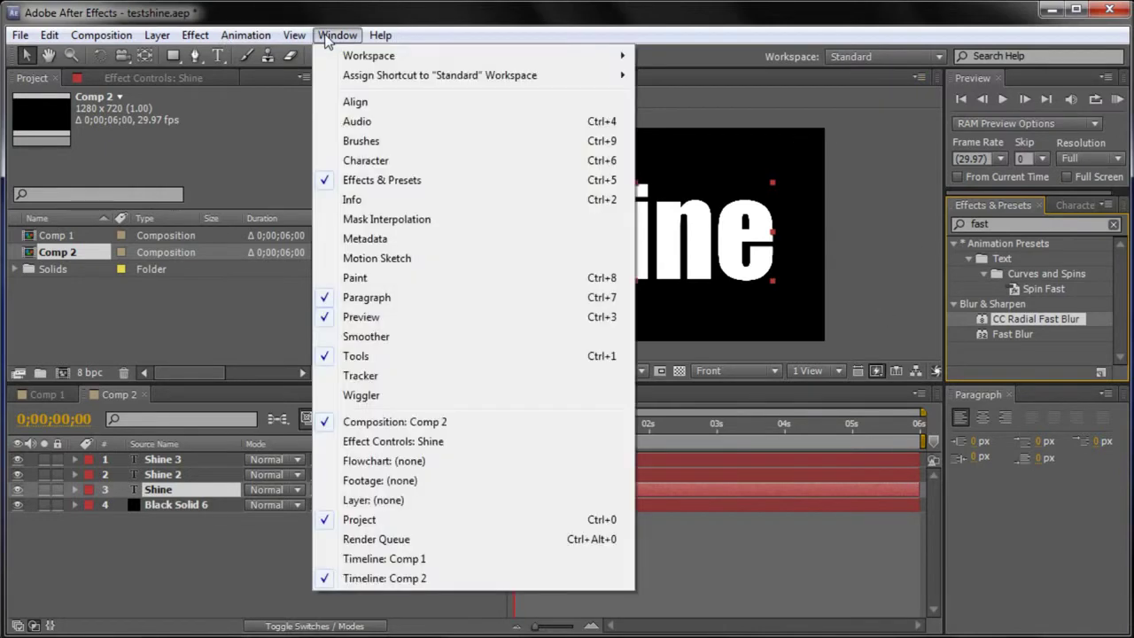
pyautogui.click(522, 27)
pyautogui.moveTo(1001, 227); pyautogui.dragTo(966, 228)
pyautogui.press('BackSpace')
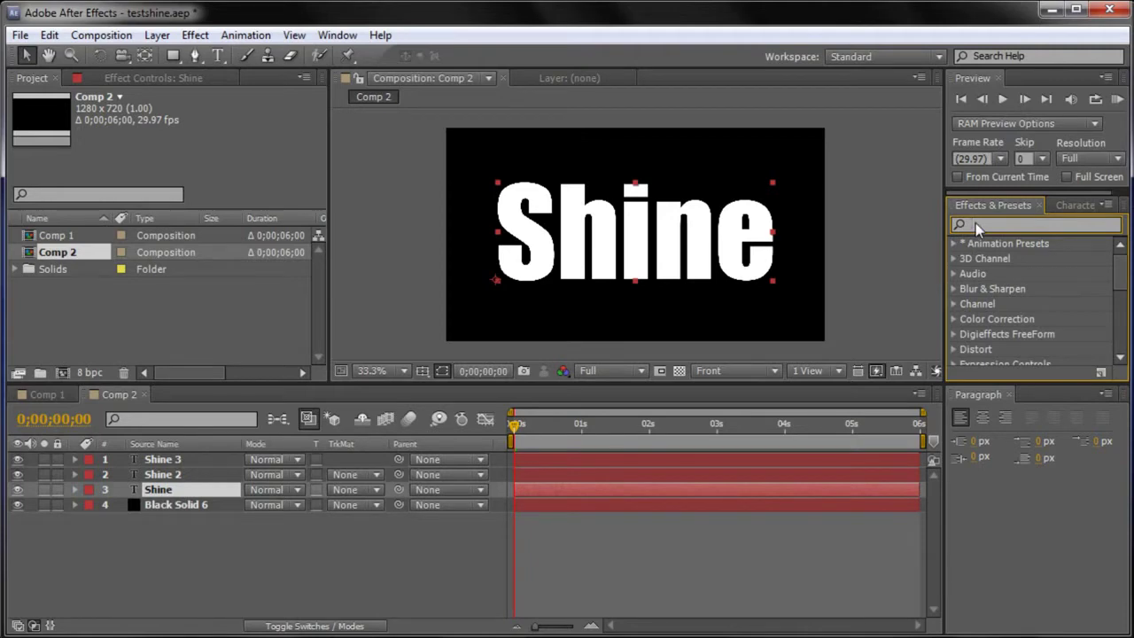
pyautogui.write('fast')
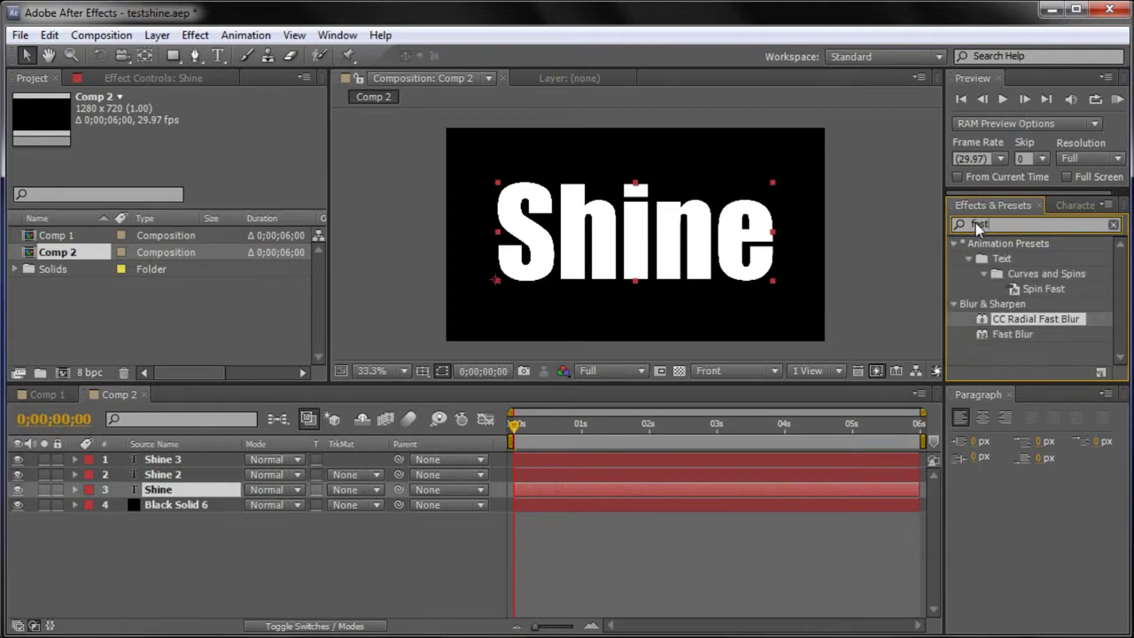
pyautogui.click(1019, 334)
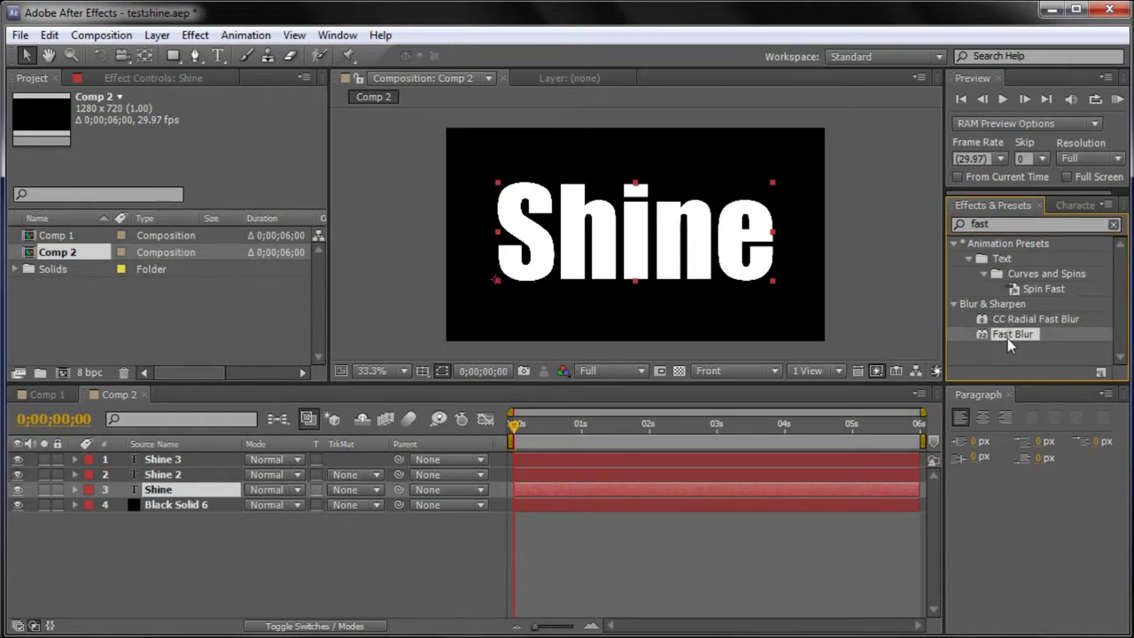
pyautogui.moveTo(1014, 333); pyautogui.dragTo(168, 485)
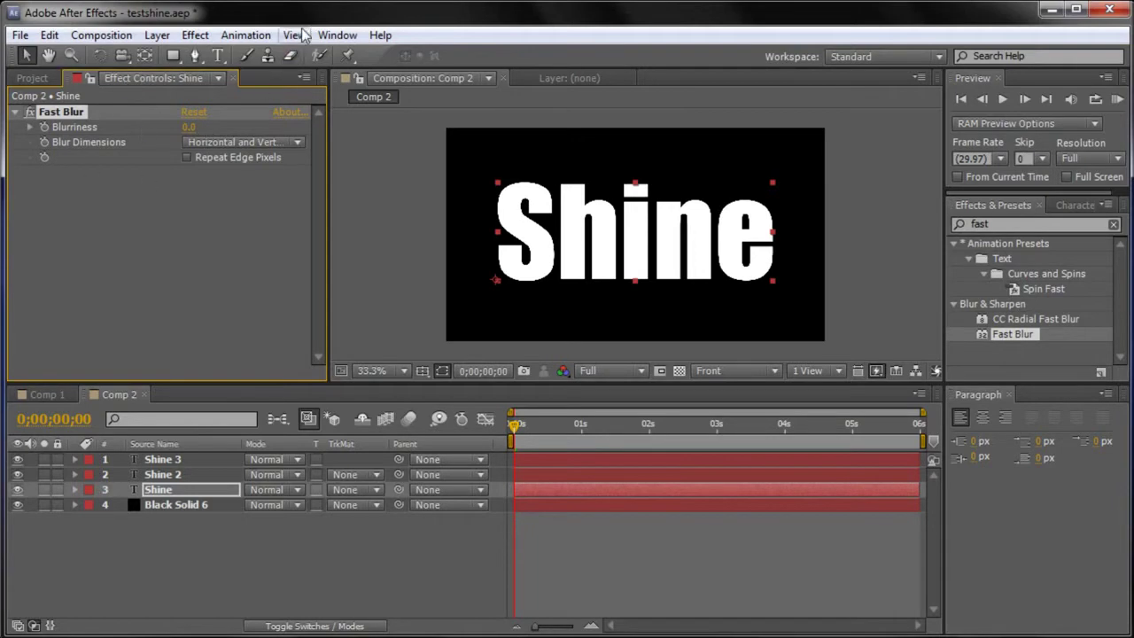
# - Set the Fast Blur blurriness on the Shine layer to 2.0
pyautogui.click(335, 35)
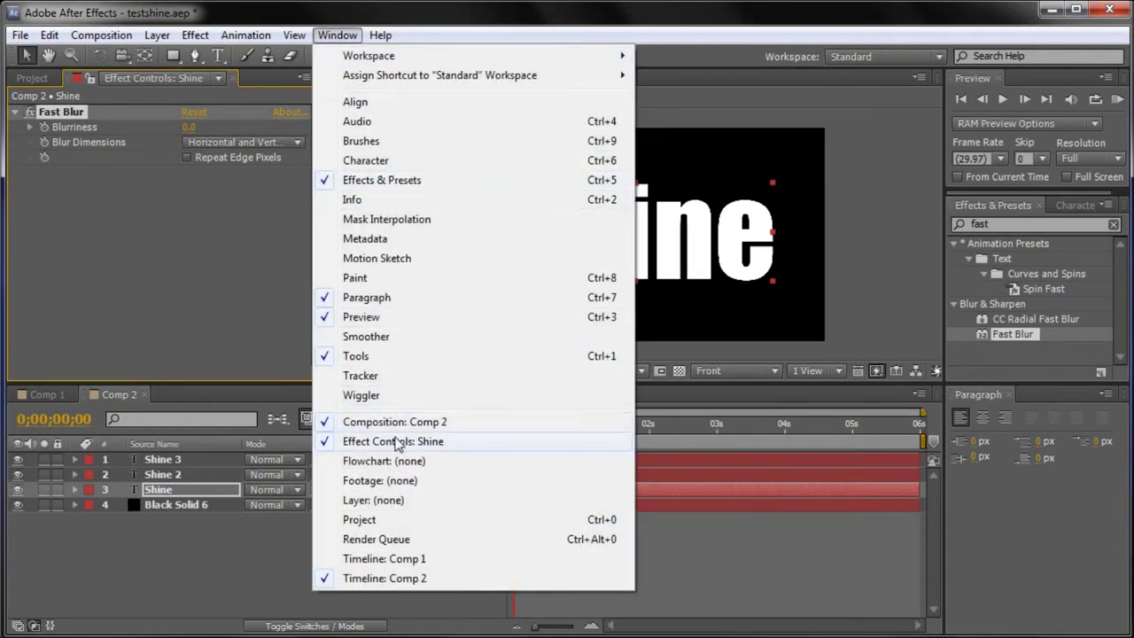
pyautogui.click(57, 209)
pyautogui.click(87, 116)
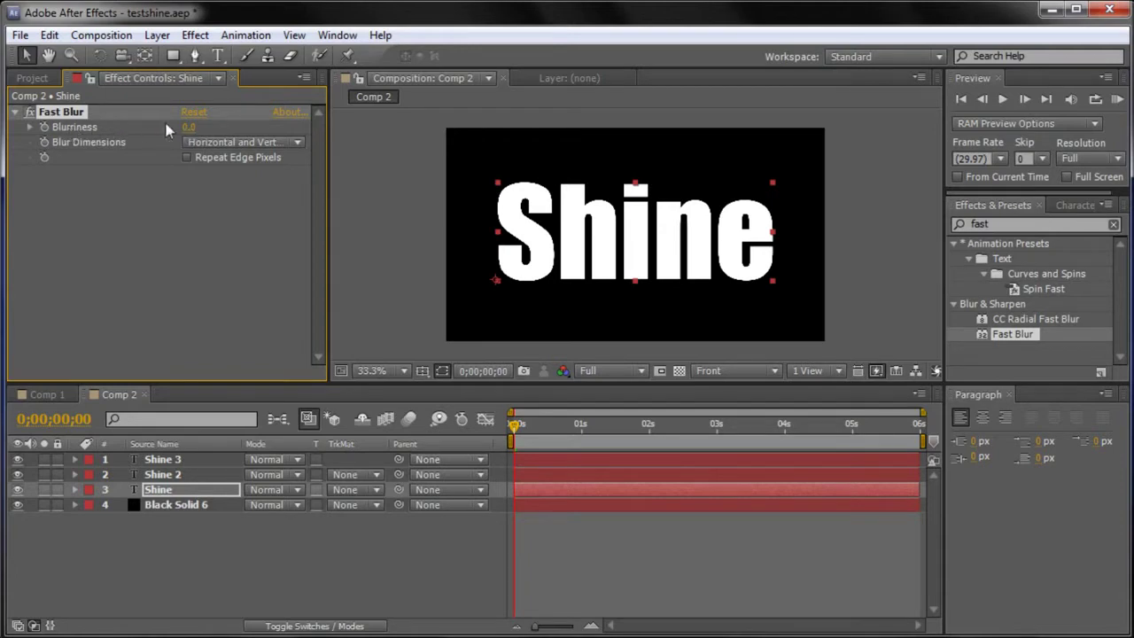
pyautogui.write('2.0')
pyautogui.press('Return')
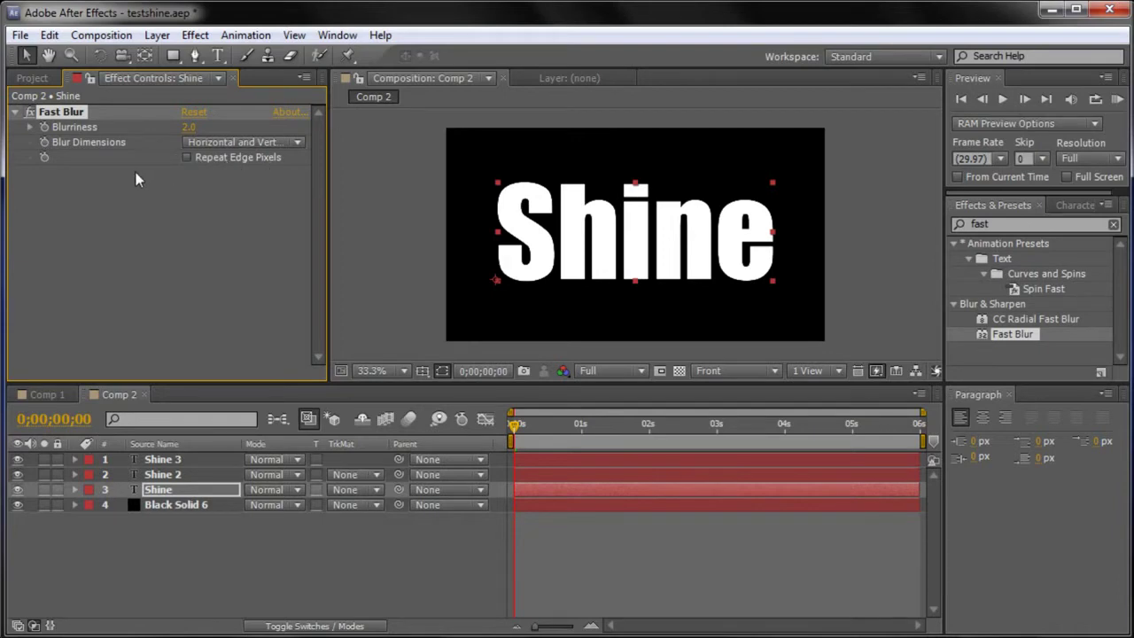
# - Apply Fast Blur and CC Radial Fast Blur to the Shine 2 layer
pyautogui.click(162, 477)
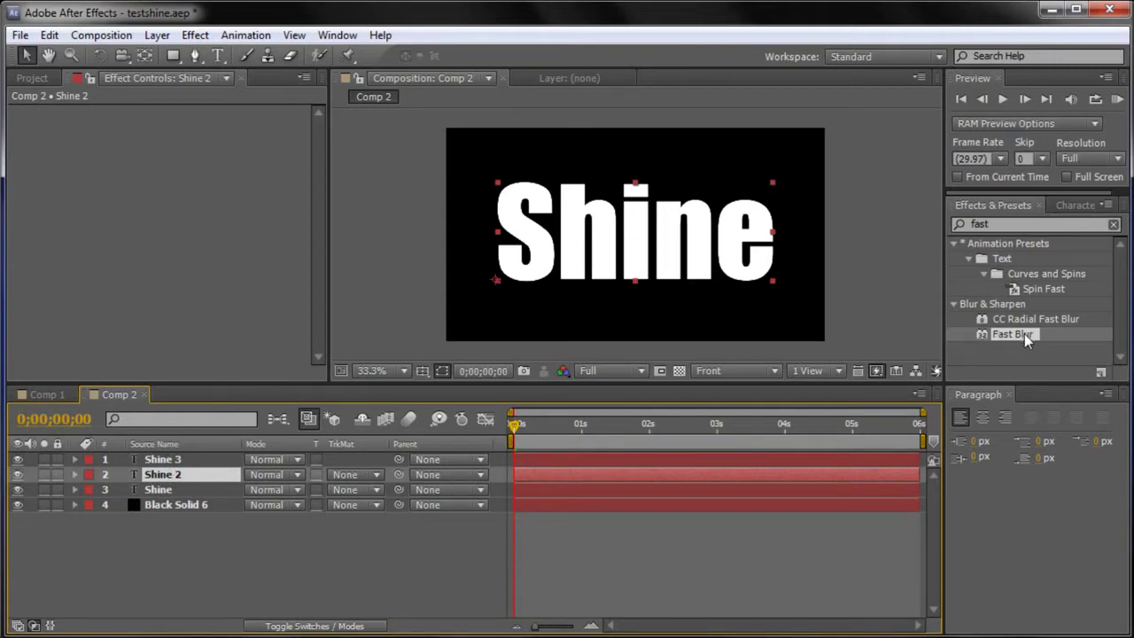
pyautogui.moveTo(1024, 334); pyautogui.dragTo(173, 474)
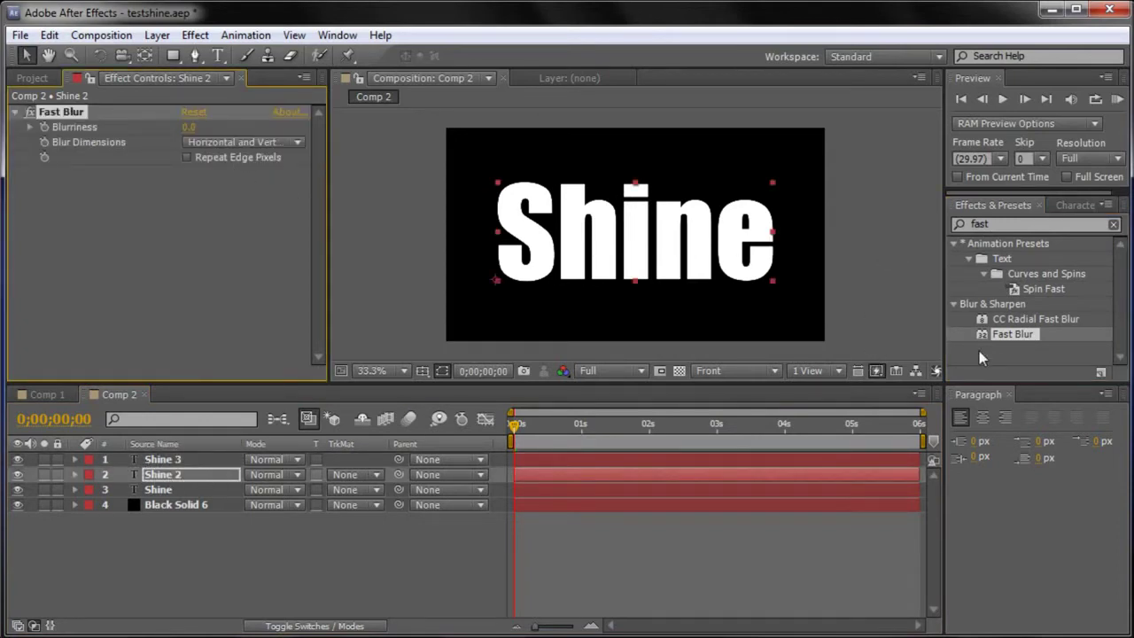
pyautogui.click(1024, 319)
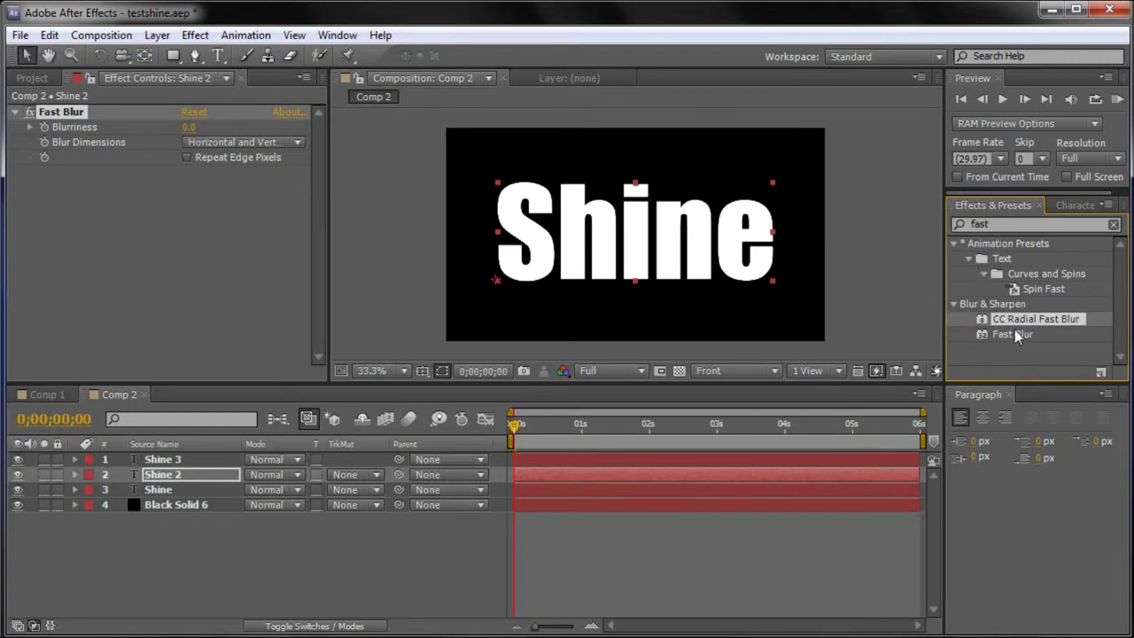
pyautogui.moveTo(1020, 319); pyautogui.dragTo(173, 478)
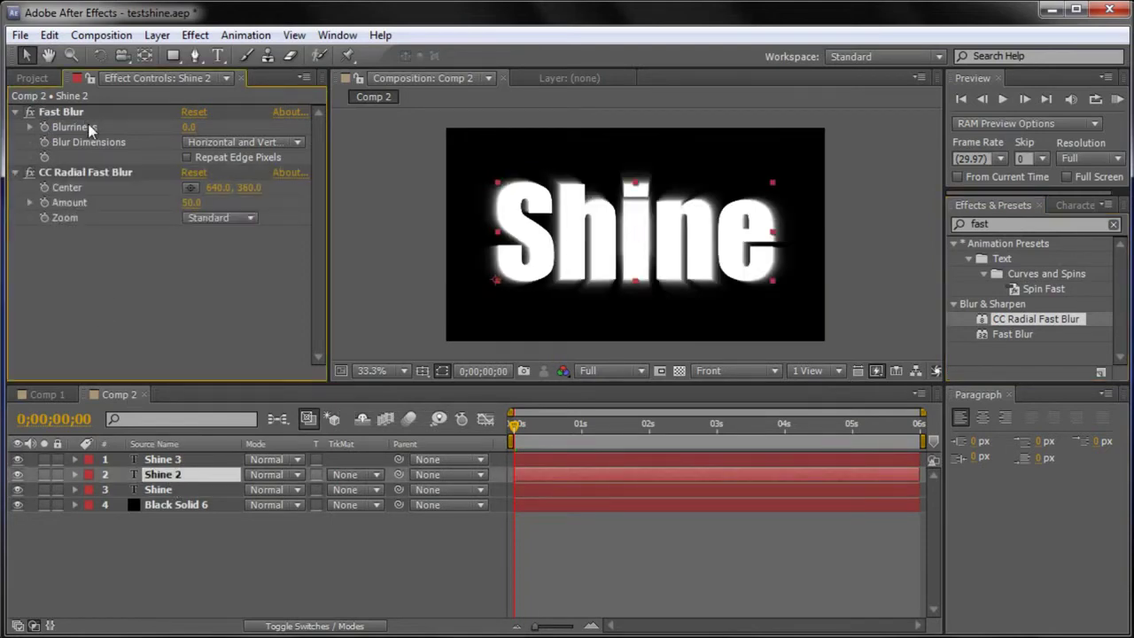
# - Set the Fast Blur blurriness on the Shine 2 layer to 4.0
pyautogui.click(65, 175)
pyautogui.click(64, 110)
pyautogui.click(58, 168)
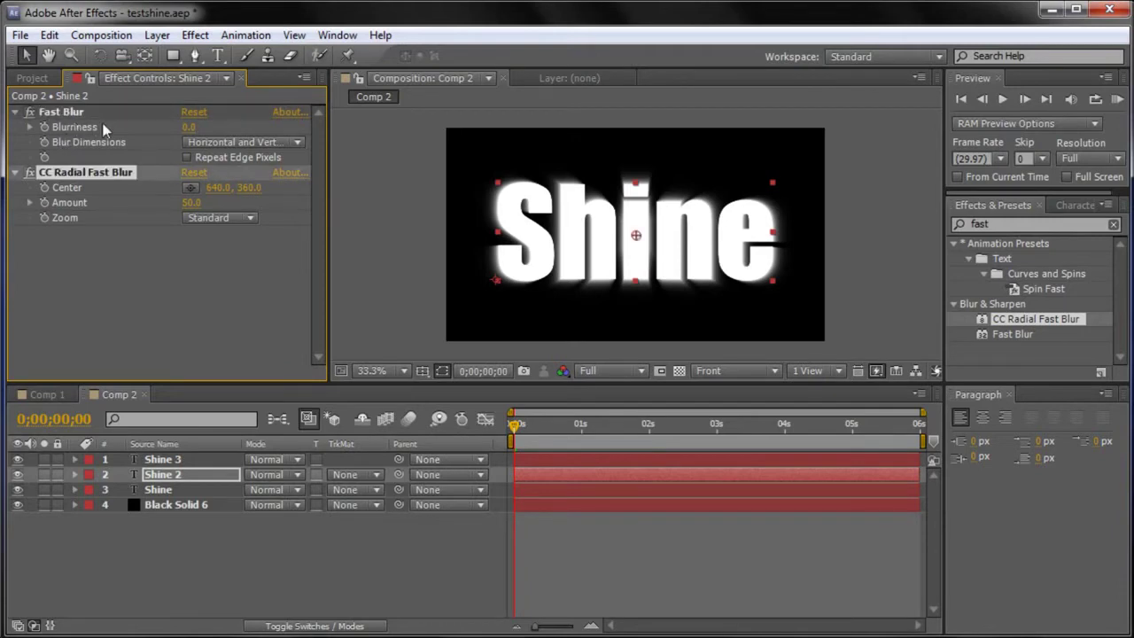
pyautogui.click(189, 128)
pyautogui.click(152, 288)
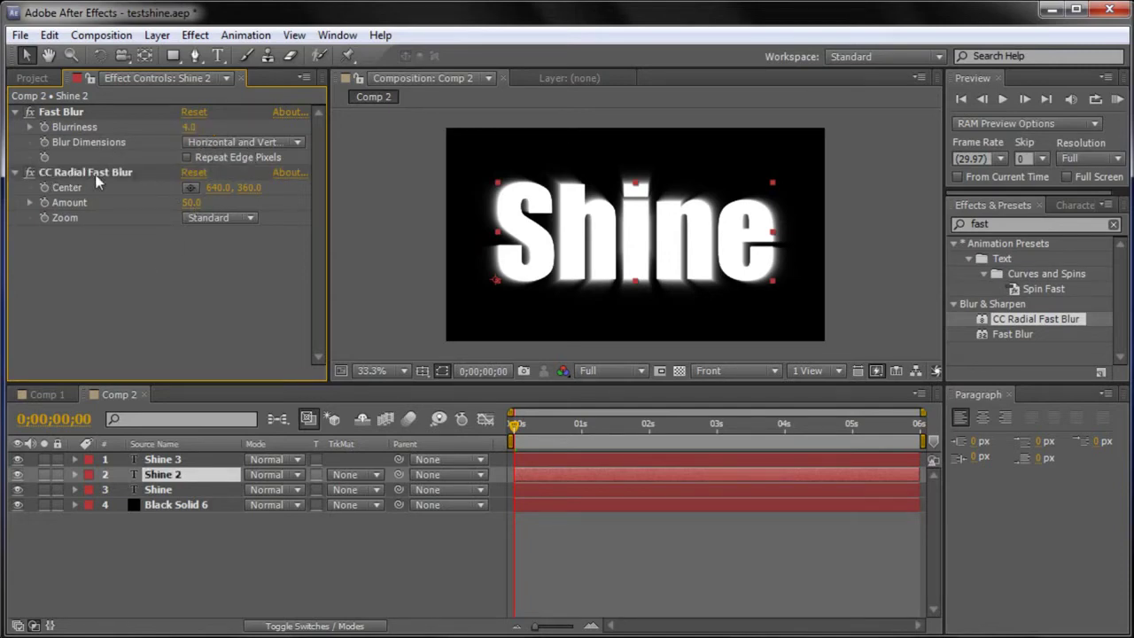
# - Set CC Radial Fast Blur on Shine 2 to an amount of 70 with the Brightest zoom mode
pyautogui.click(113, 175)
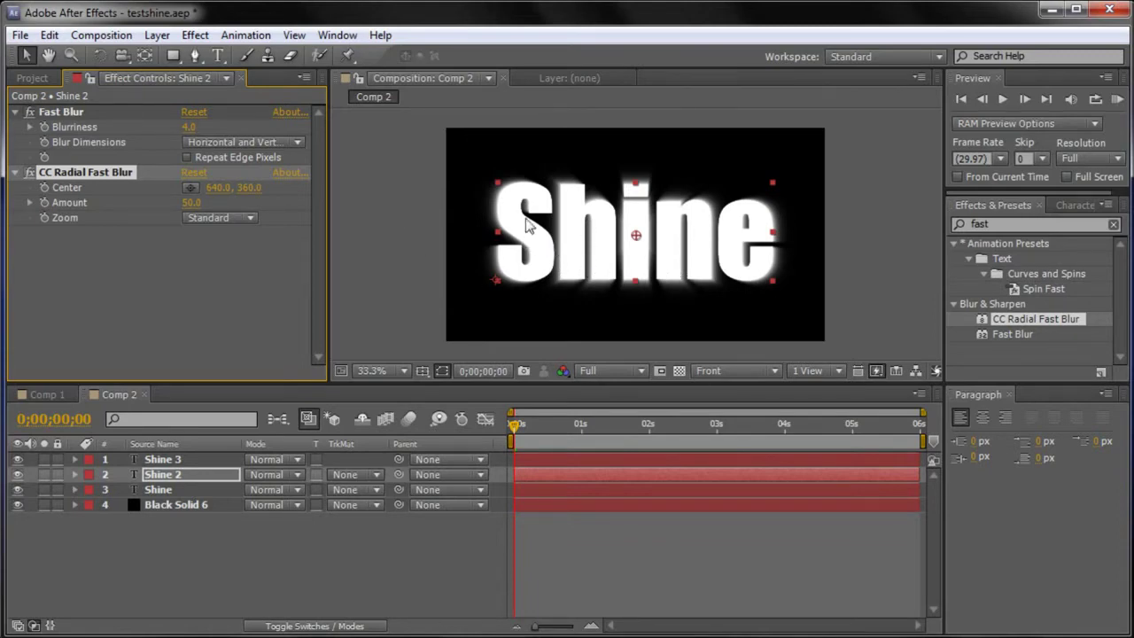
pyautogui.click(201, 203)
pyautogui.click(217, 217)
pyautogui.click(222, 255)
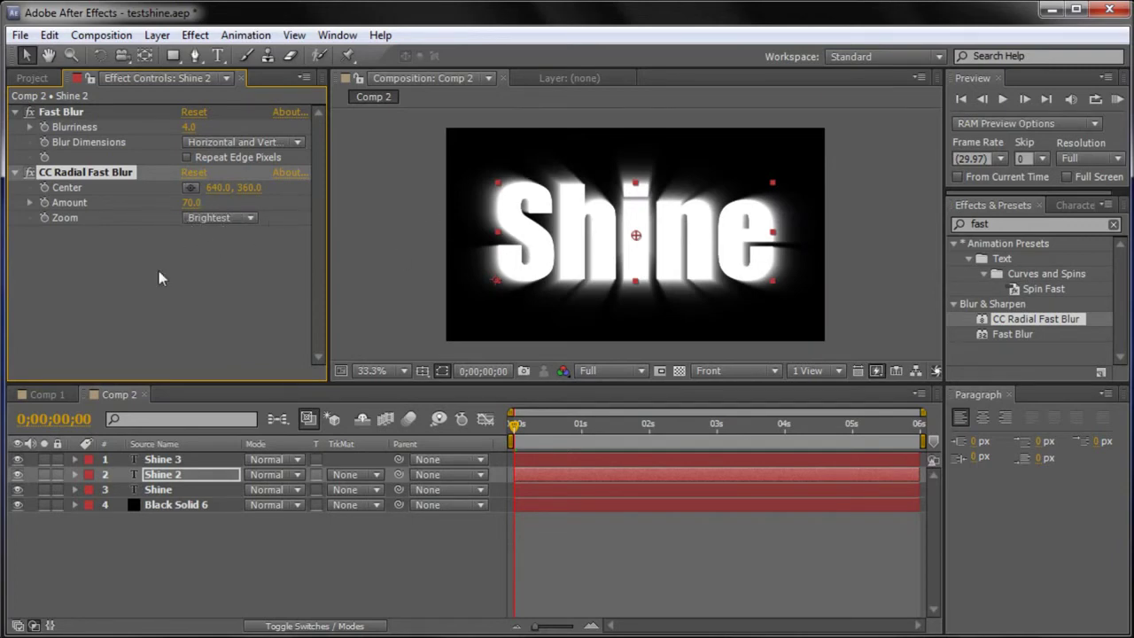
# - Trim the start of the Shine 3 layer to about 4 seconds
pyautogui.click(156, 462)
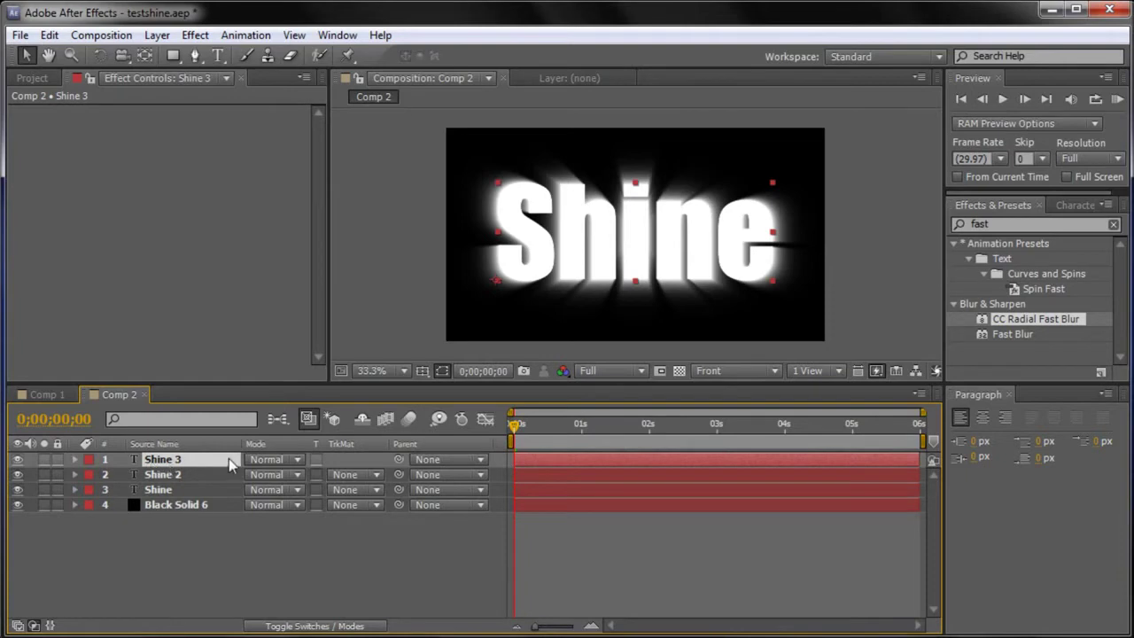
pyautogui.moveTo(516, 463); pyautogui.dragTo(563, 468)
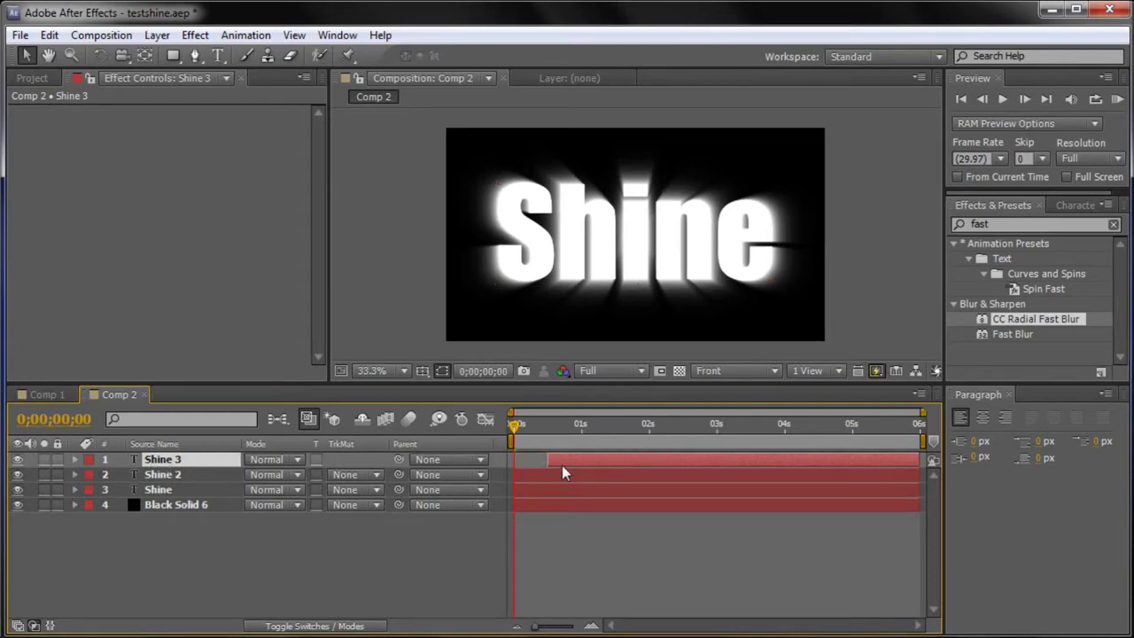
pyautogui.moveTo(603, 468); pyautogui.dragTo(532, 465)
pyautogui.moveTo(516, 466); pyautogui.dragTo(787, 460)
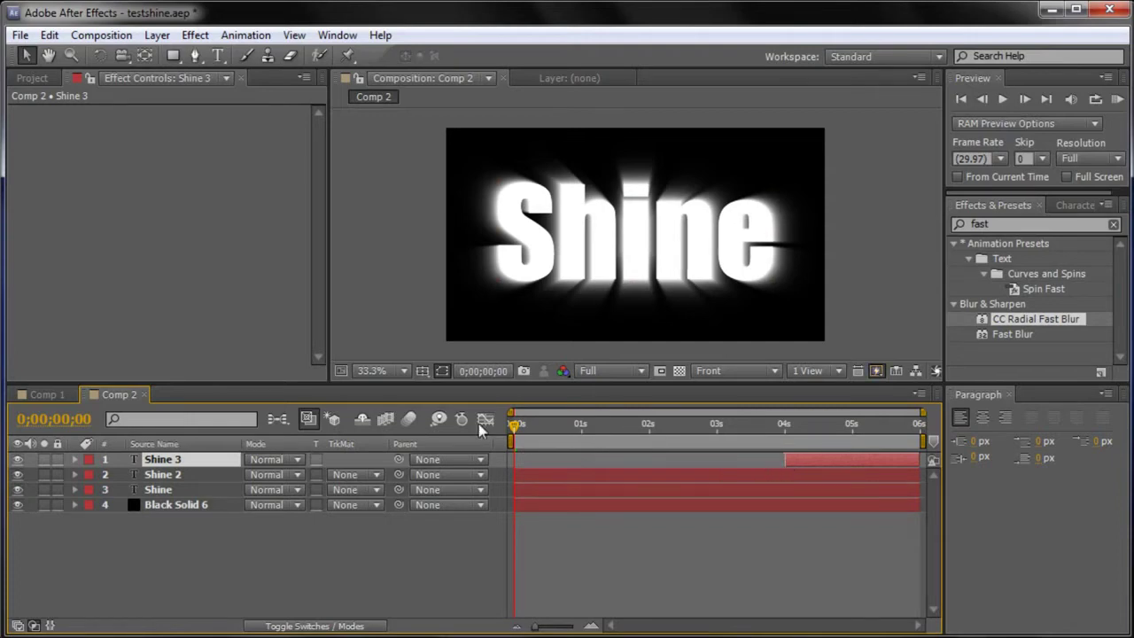
# - Move the current time to 0;00;03;29, just before the start of the Shine 3 layer
pyautogui.moveTo(514, 426); pyautogui.dragTo(783, 452)
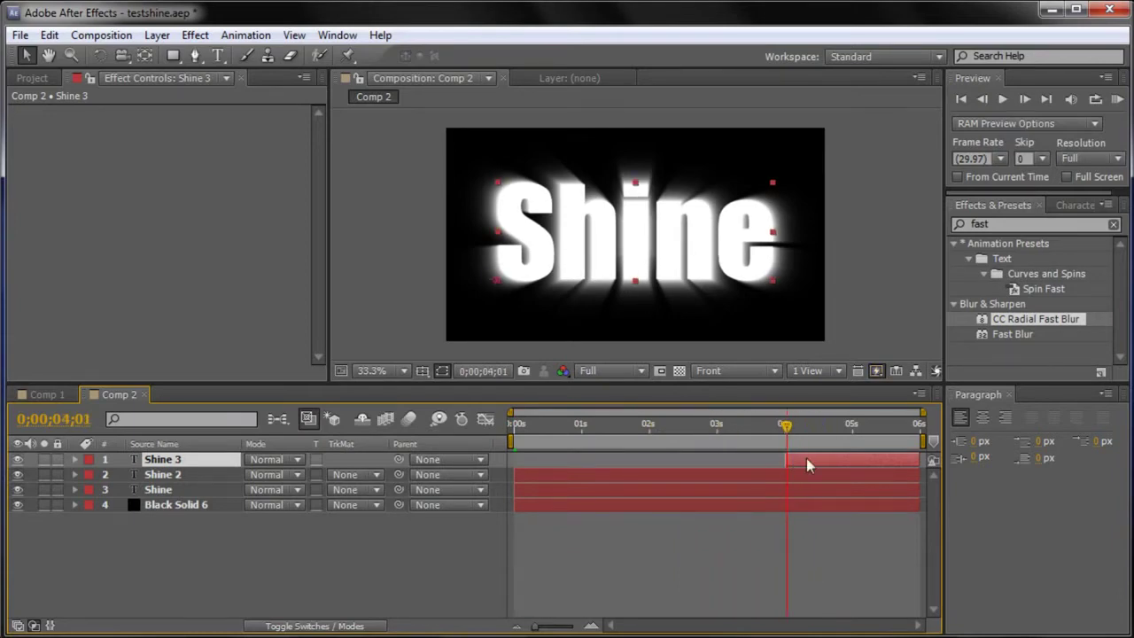
pyautogui.moveTo(786, 426)
pyautogui.mouseDown()
pyautogui.moveTo(718, 440)
pyautogui.moveTo(786, 438)
pyautogui.mouseUp()
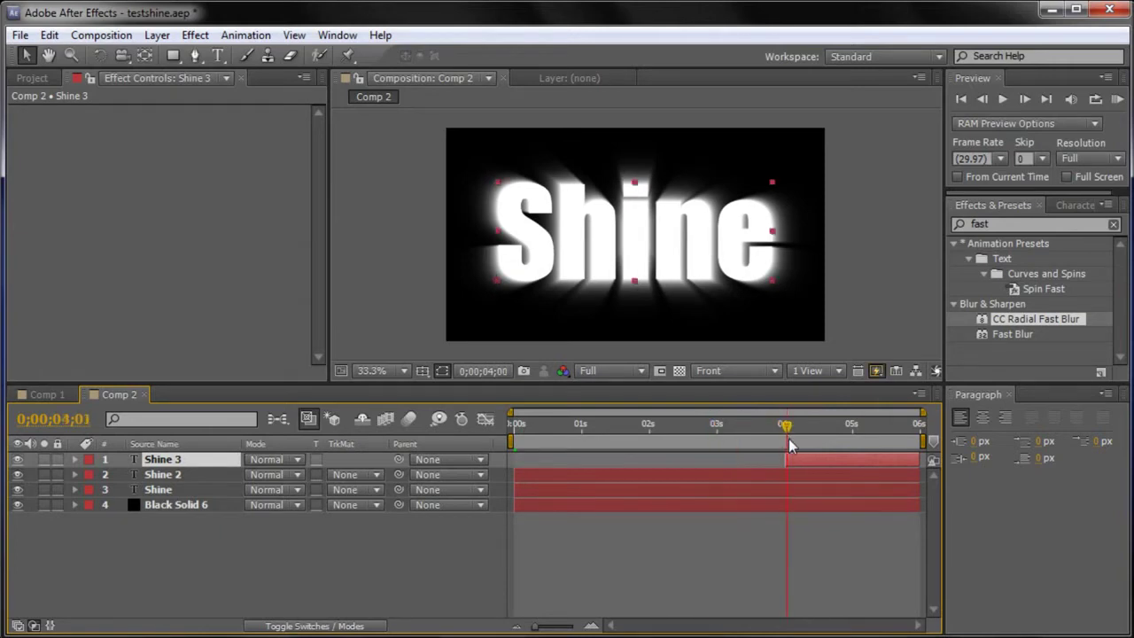
pyautogui.moveTo(786, 432)
pyautogui.mouseDown()
pyautogui.moveTo(850, 432)
pyautogui.moveTo(614, 448)
pyautogui.moveTo(769, 449)
pyautogui.moveTo(785, 440)
pyautogui.moveTo(536, 438)
pyautogui.moveTo(783, 444)
pyautogui.mouseUp()
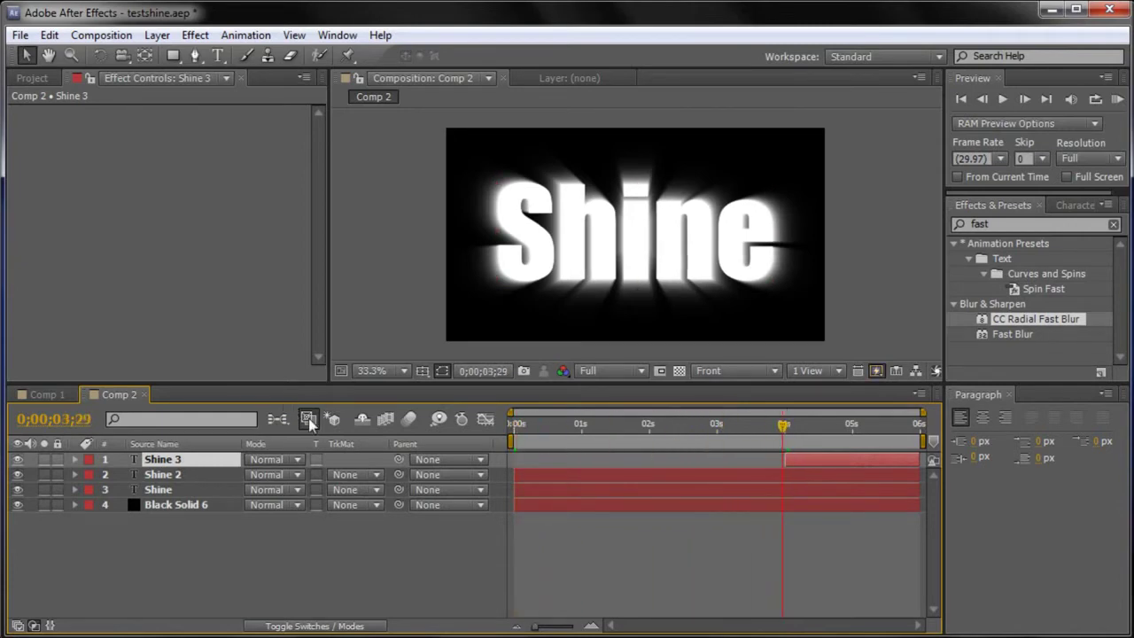
# - Enable keyframing for Center and Amount of CC Radial Fast Blur on the Shine 2 layer at 0;00;00;00
pyautogui.click(151, 478)
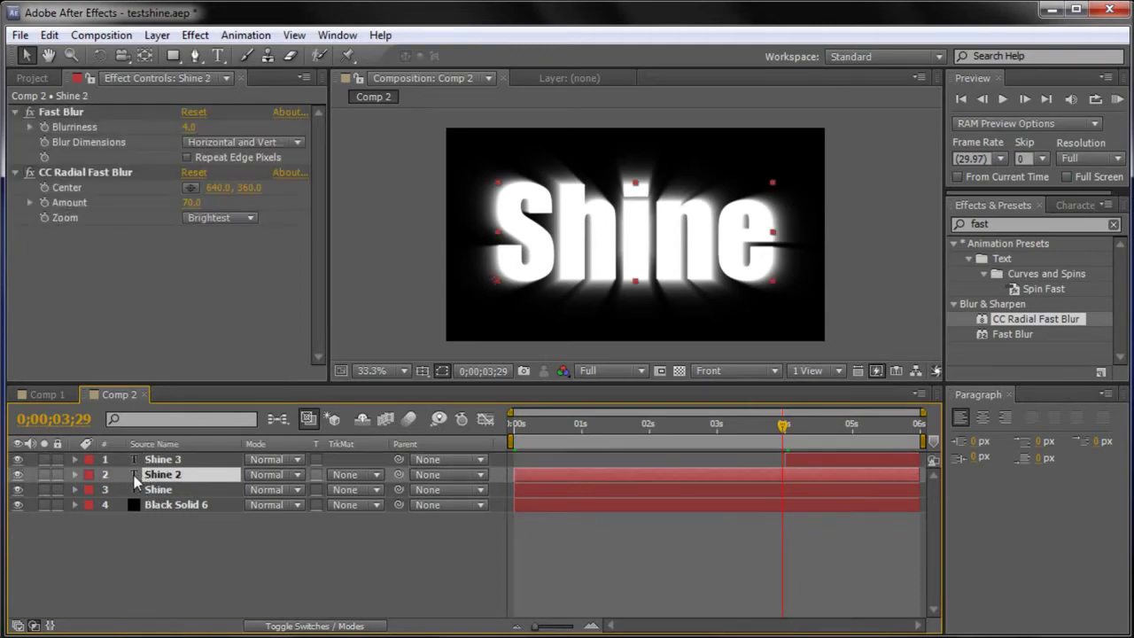
pyautogui.click(74, 475)
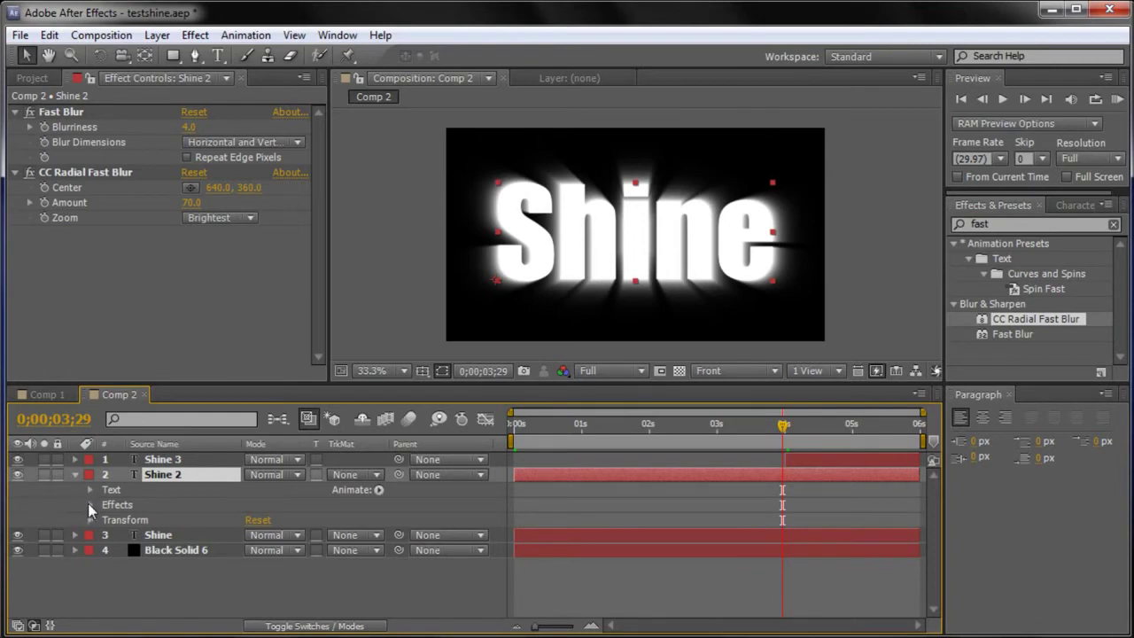
pyautogui.click(88, 504)
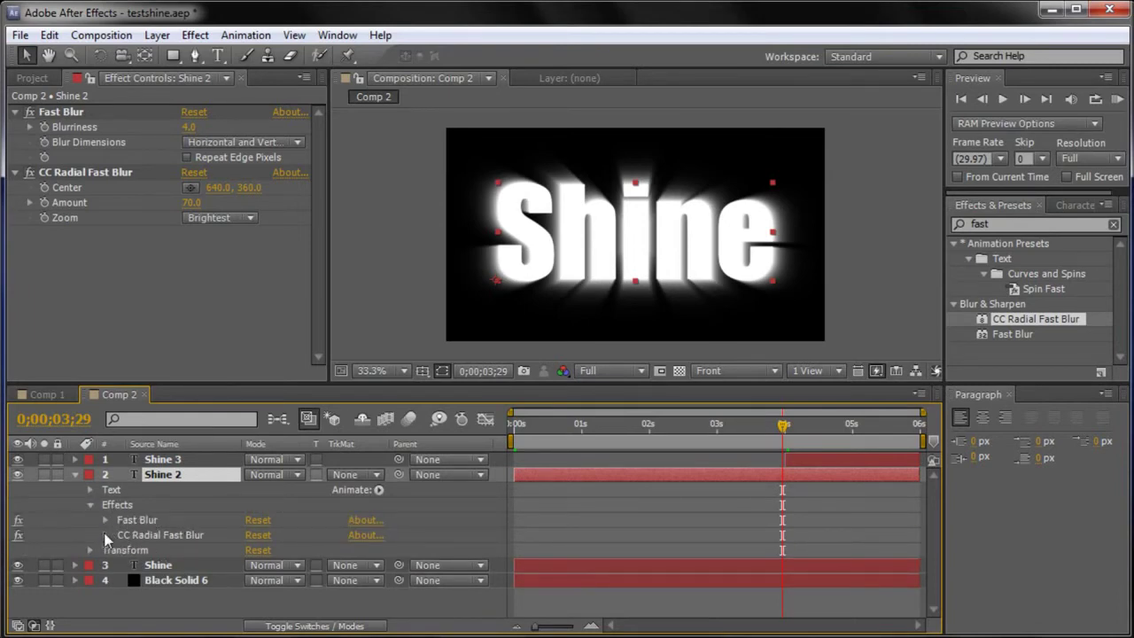
pyautogui.click(105, 535)
pyautogui.scroll(-1, 212, 510)
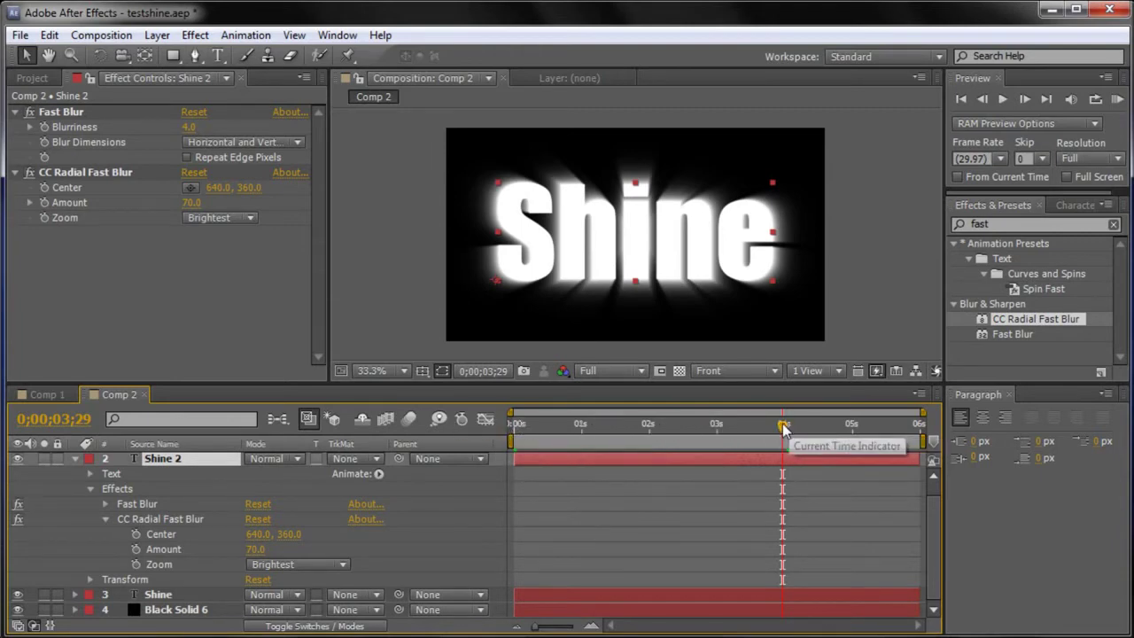
pyautogui.moveTo(783, 429); pyautogui.dragTo(439, 431)
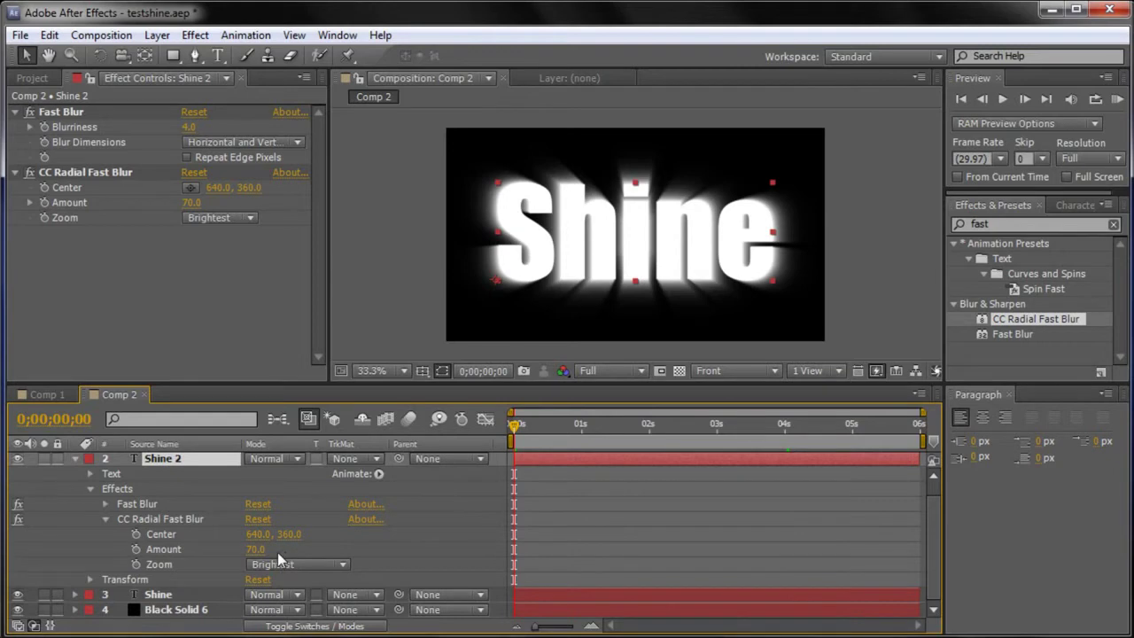
pyautogui.click(135, 534)
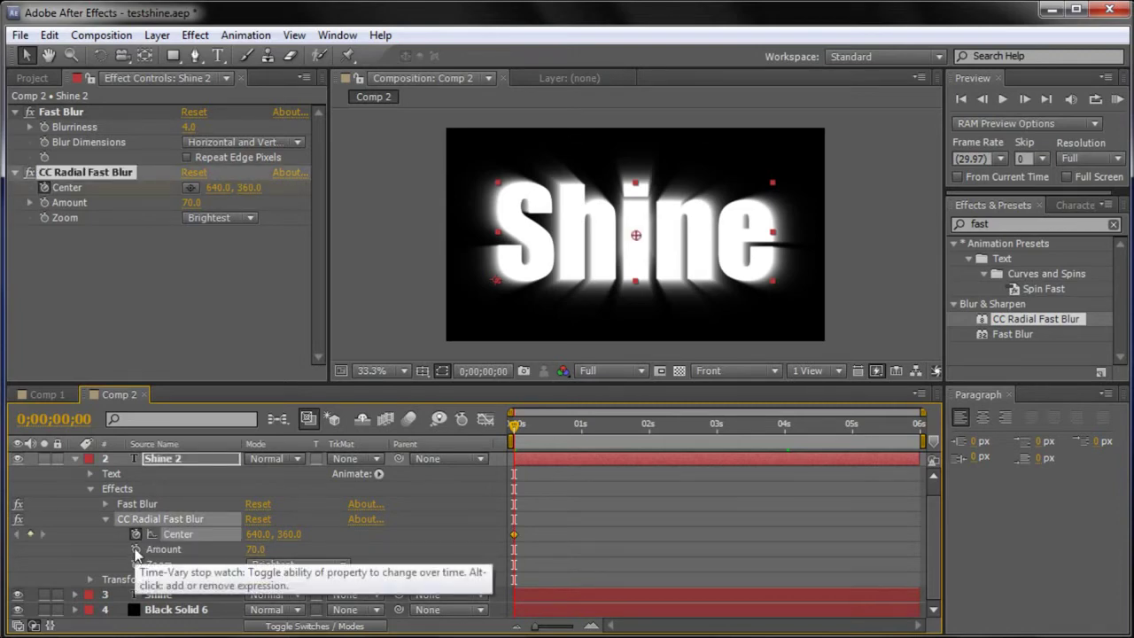
pyautogui.click(135, 550)
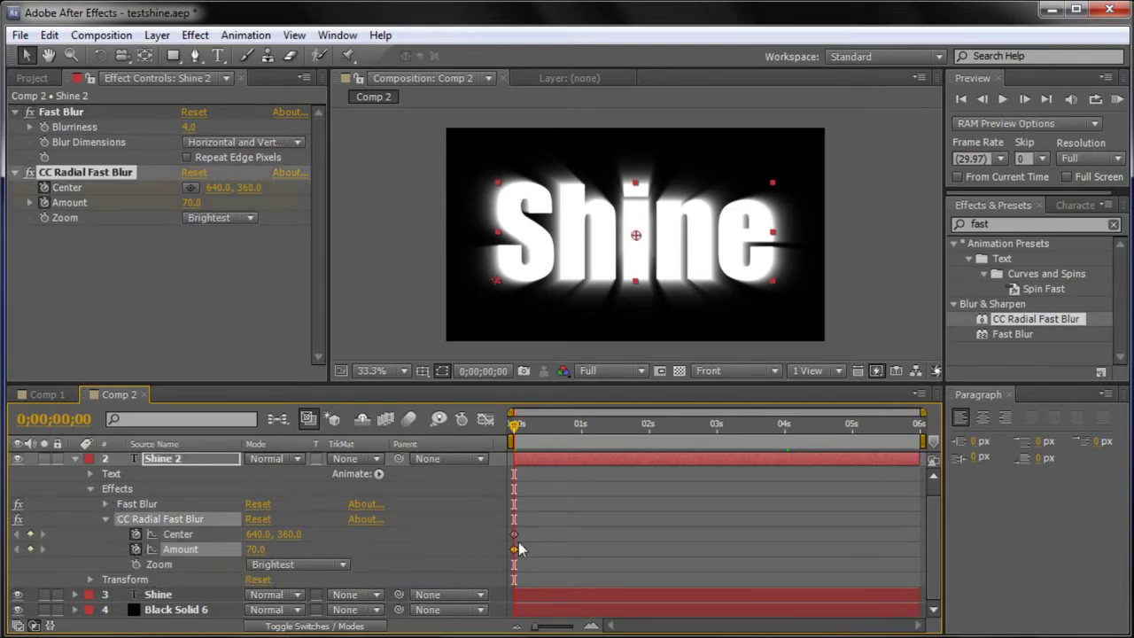
pyautogui.moveTo(514, 424); pyautogui.dragTo(544, 450)
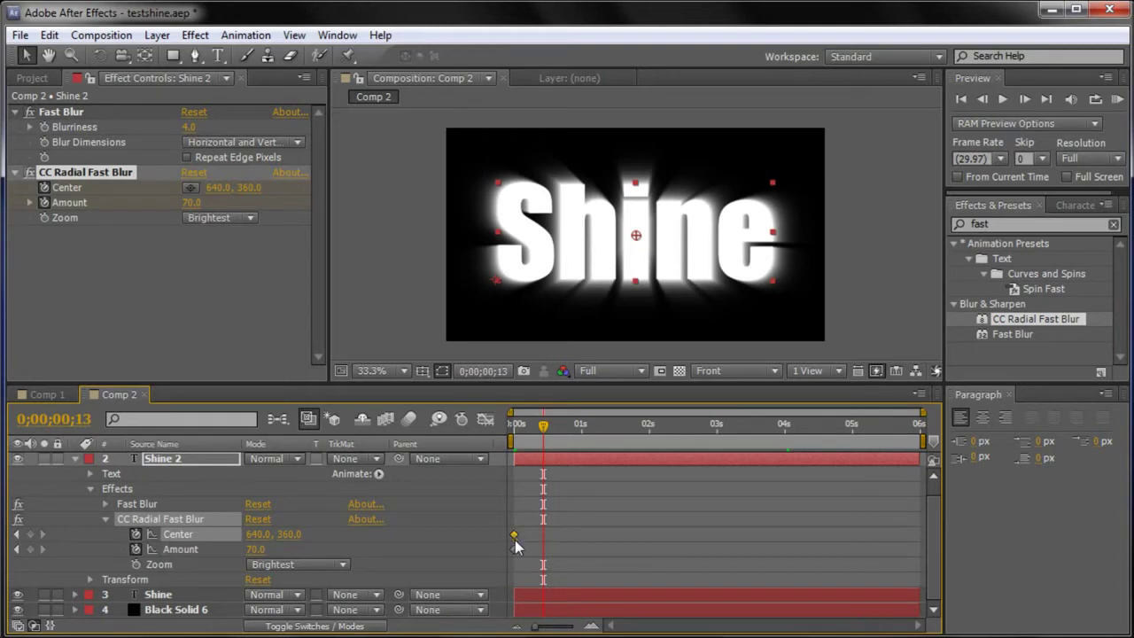
pyautogui.moveTo(543, 426); pyautogui.dragTo(504, 436)
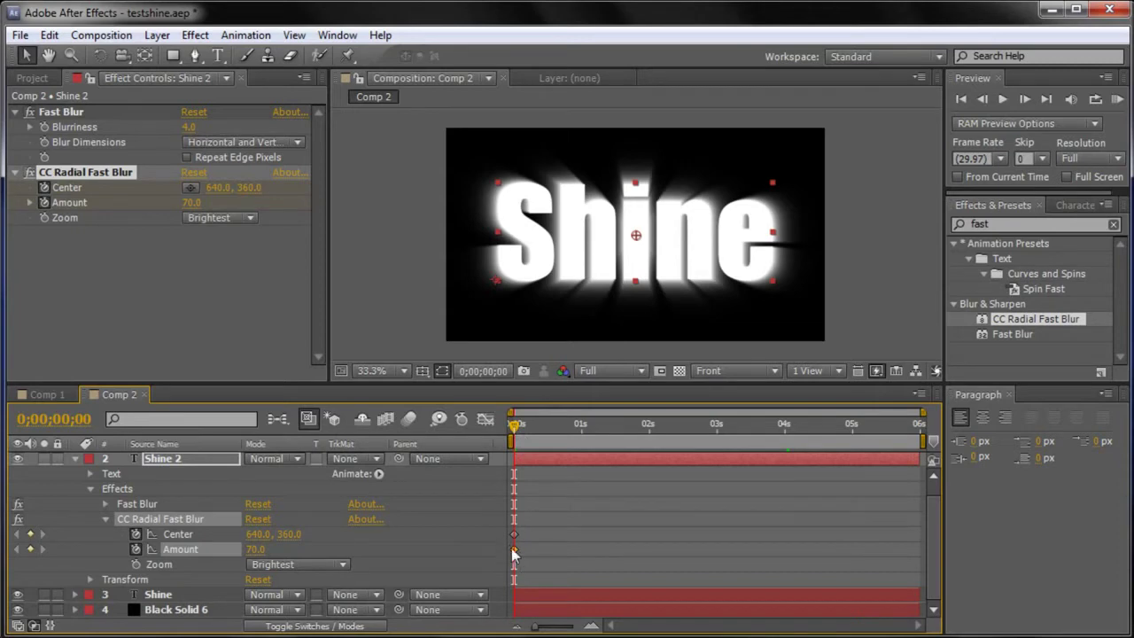
pyautogui.moveTo(514, 429); pyautogui.dragTo(583, 440)
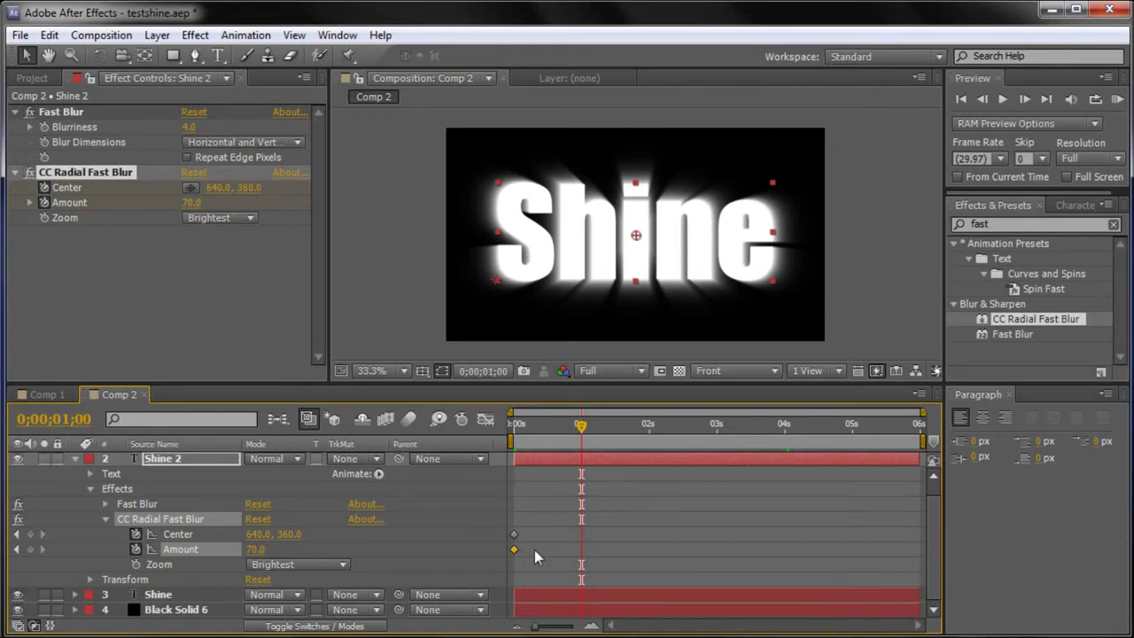
pyautogui.moveTo(582, 425); pyautogui.dragTo(512, 443)
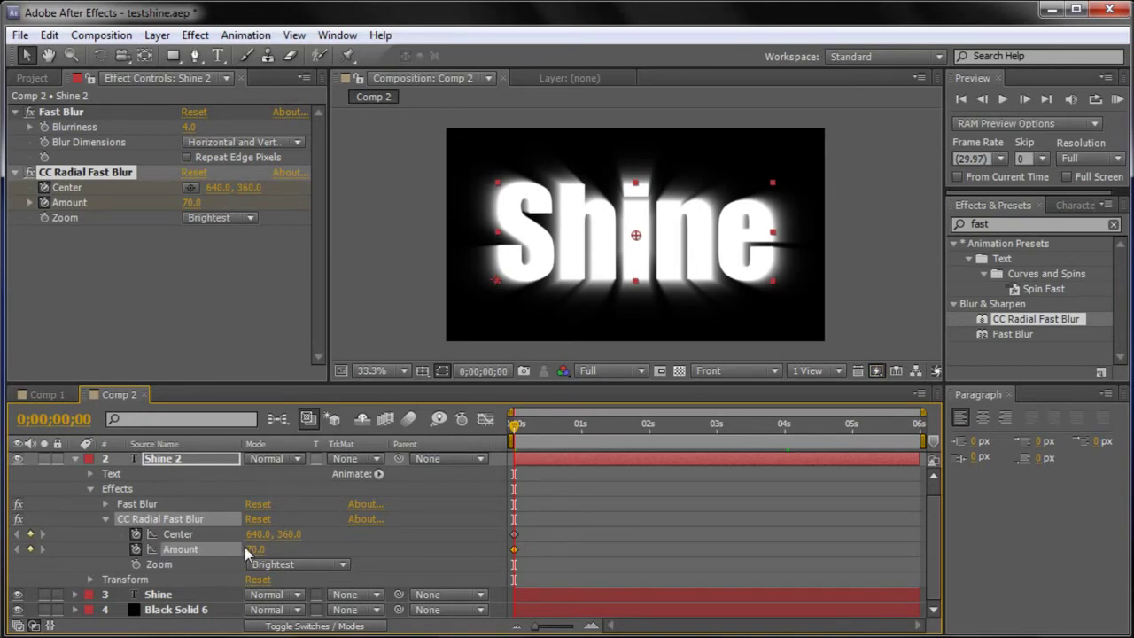
# - Move the blur Center at 0;00;00;00 to just before the letter S, at about 75, 357
pyautogui.click(514, 535)
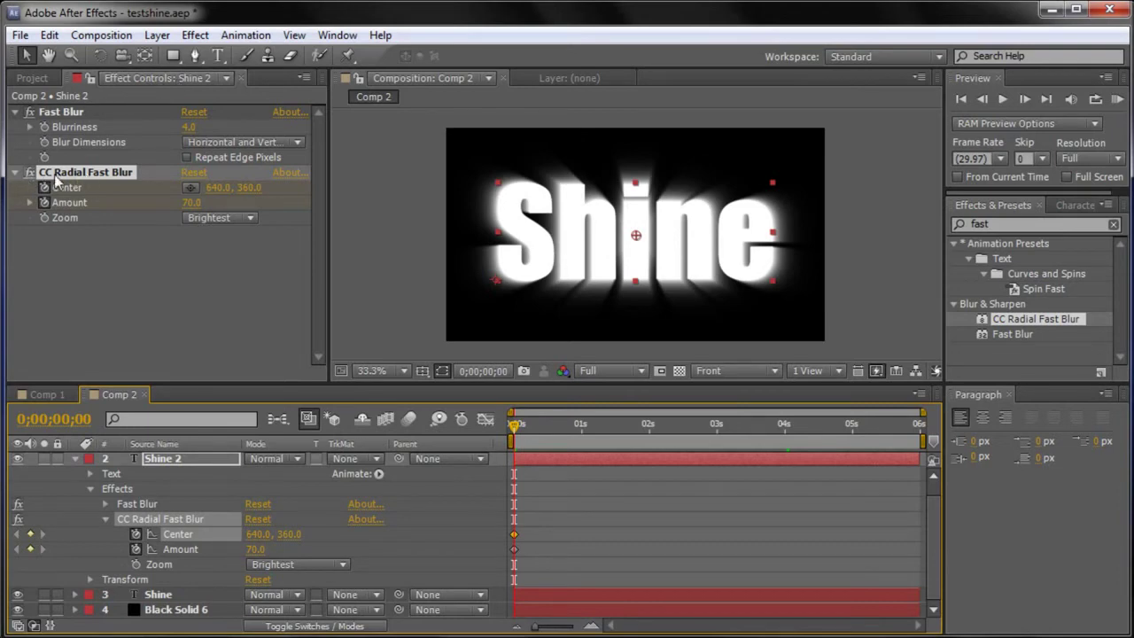
pyautogui.click(82, 191)
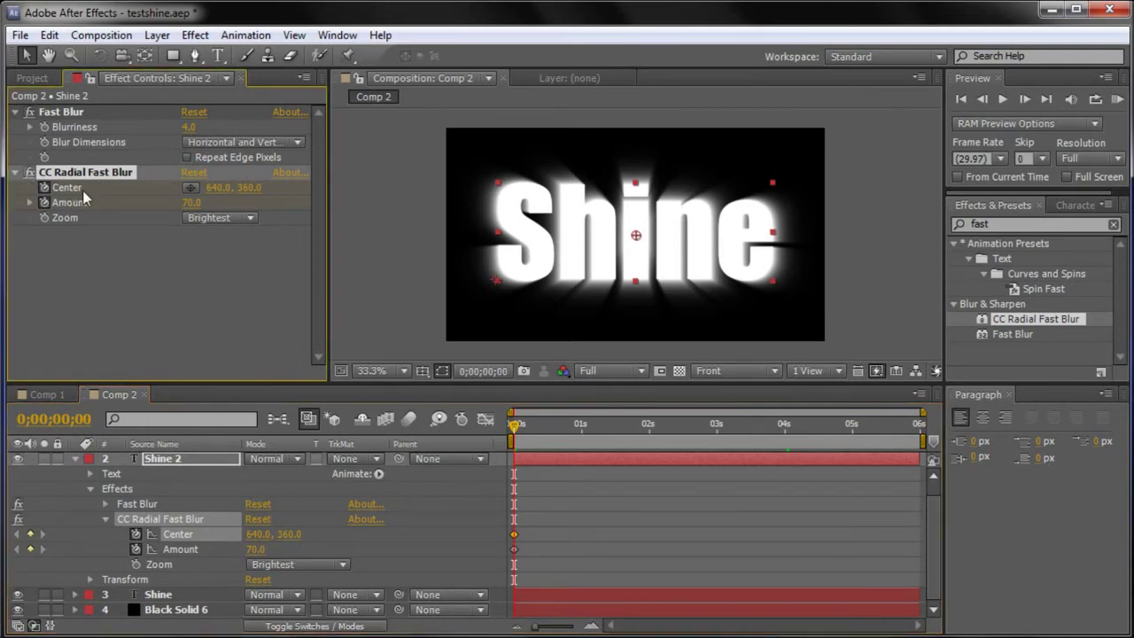
pyautogui.click(189, 190)
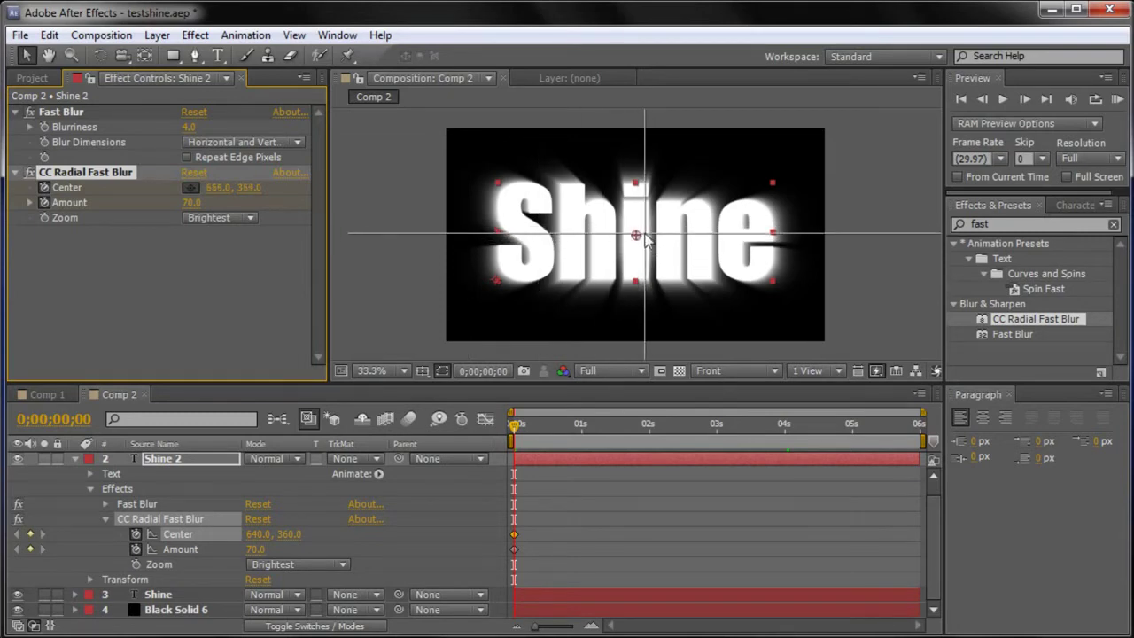
pyautogui.click(469, 235)
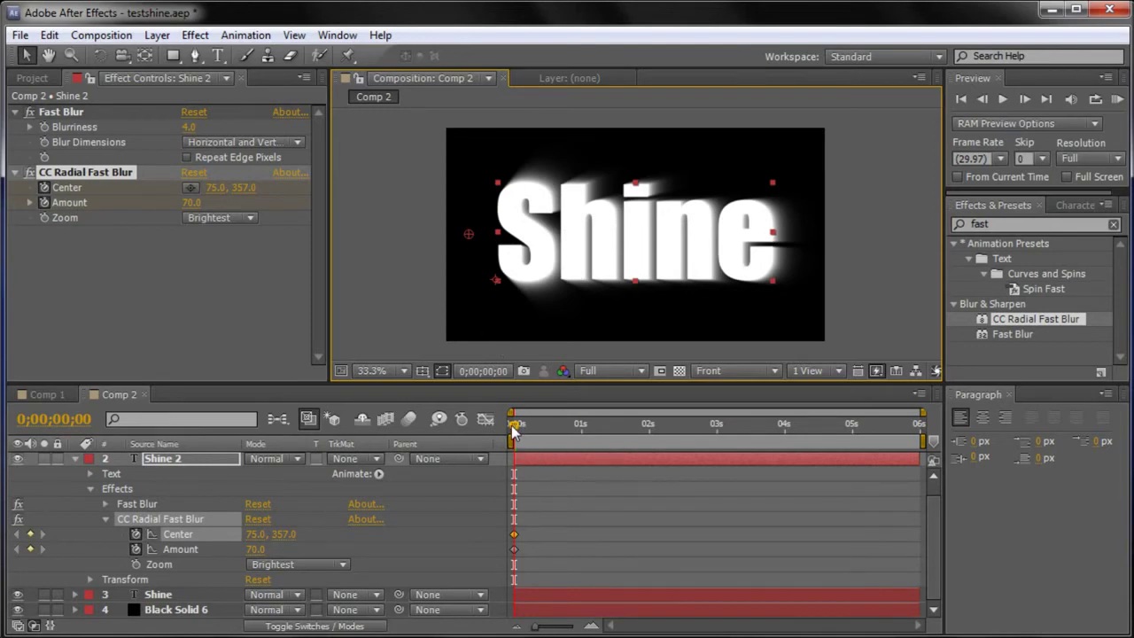
# - At 0;00;01;00, keyframe the blur Center in the middle of the text at about 642, 360 and the Amount at 85
pyautogui.moveTo(518, 436); pyautogui.dragTo(580, 434)
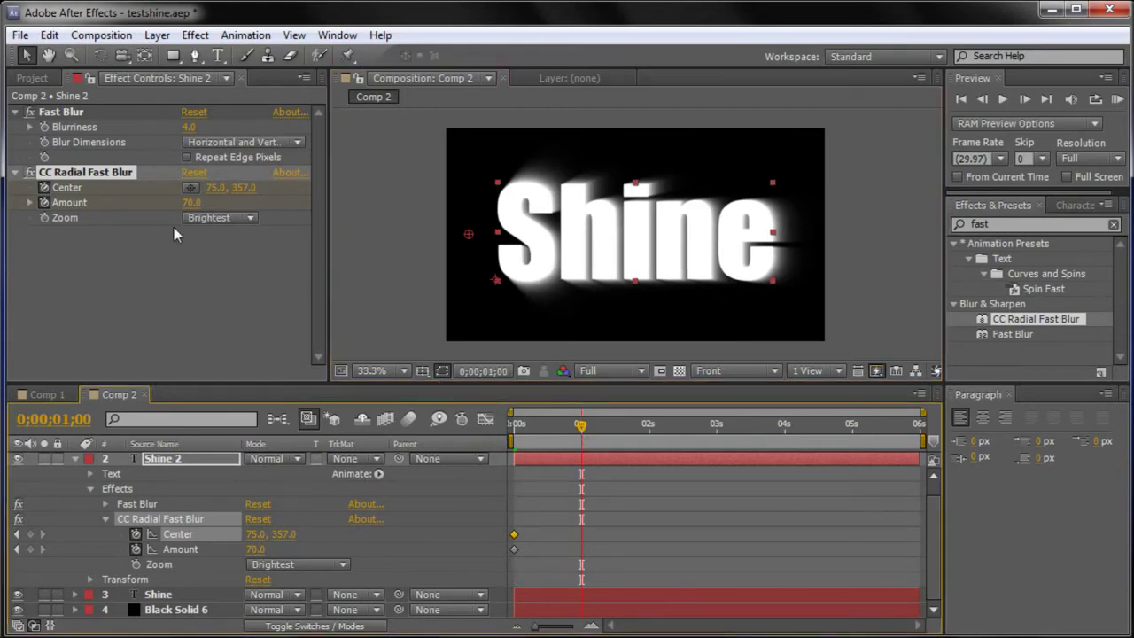
pyautogui.click(192, 189)
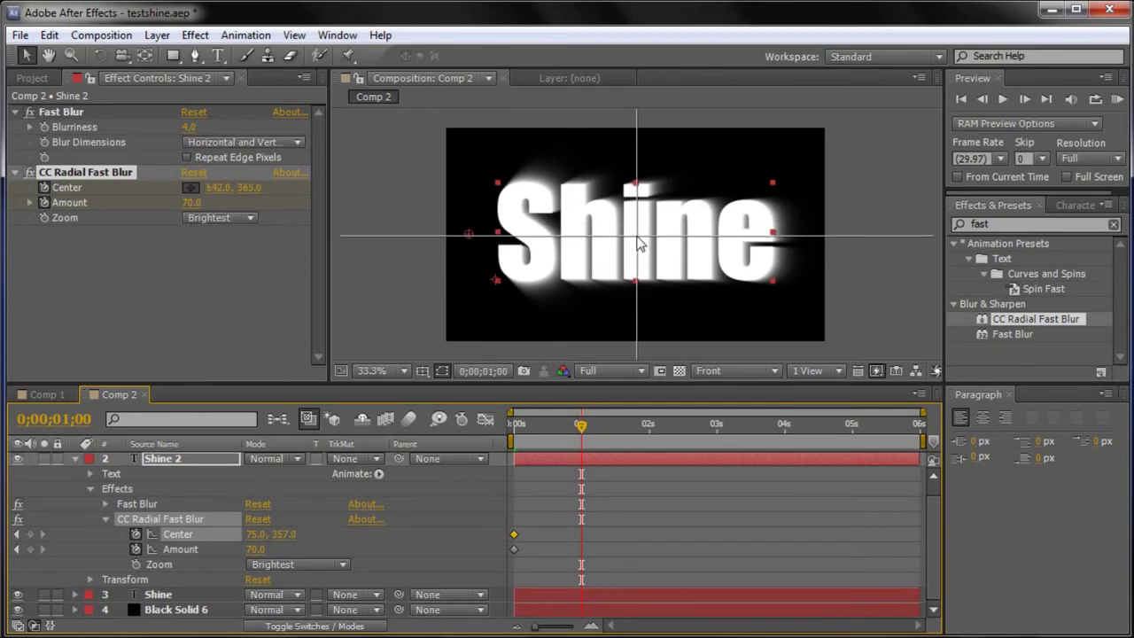
pyautogui.click(637, 238)
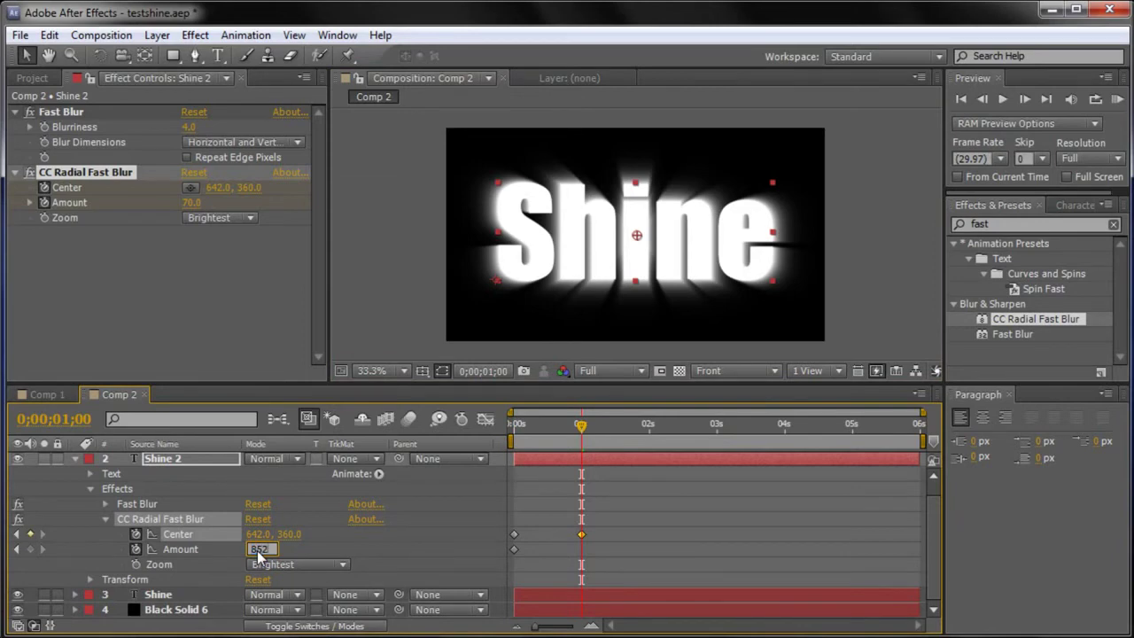
pyautogui.press('Return')
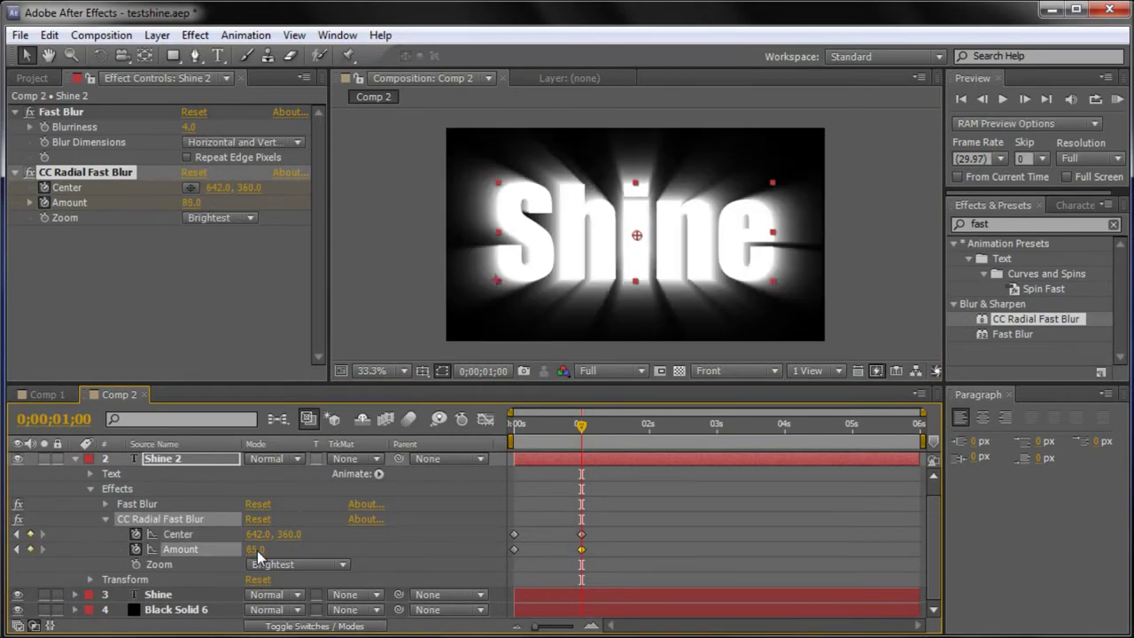
# - Check how the rays look between the first two keyframe pairs, at 0;00;00;14
pyautogui.moveTo(579, 427); pyautogui.dragTo(546, 428)
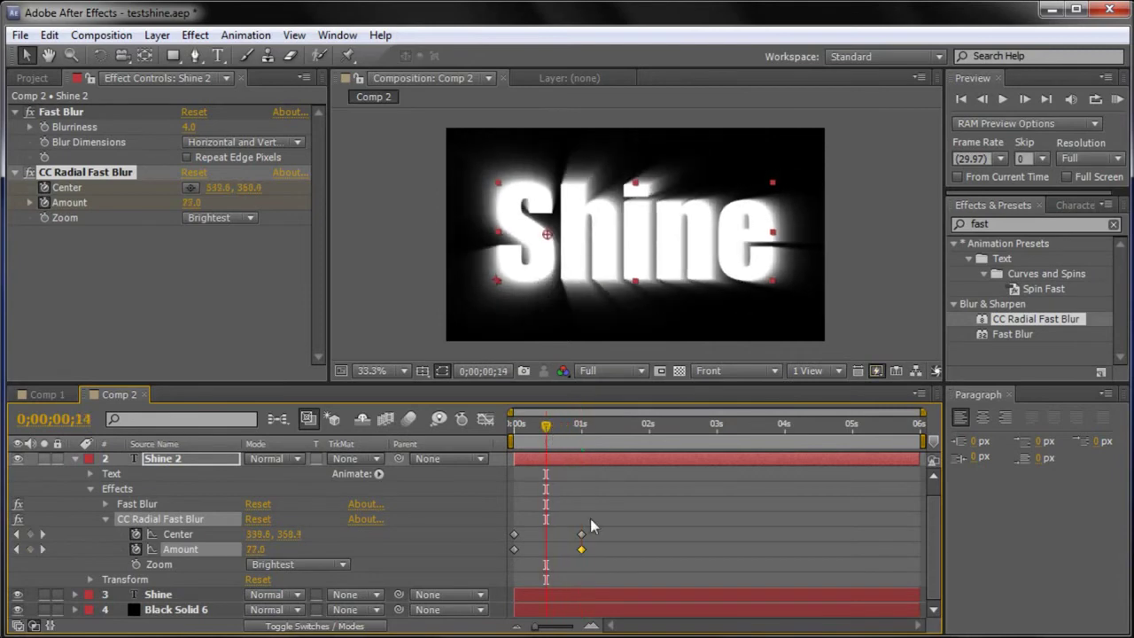
pyautogui.click(581, 534)
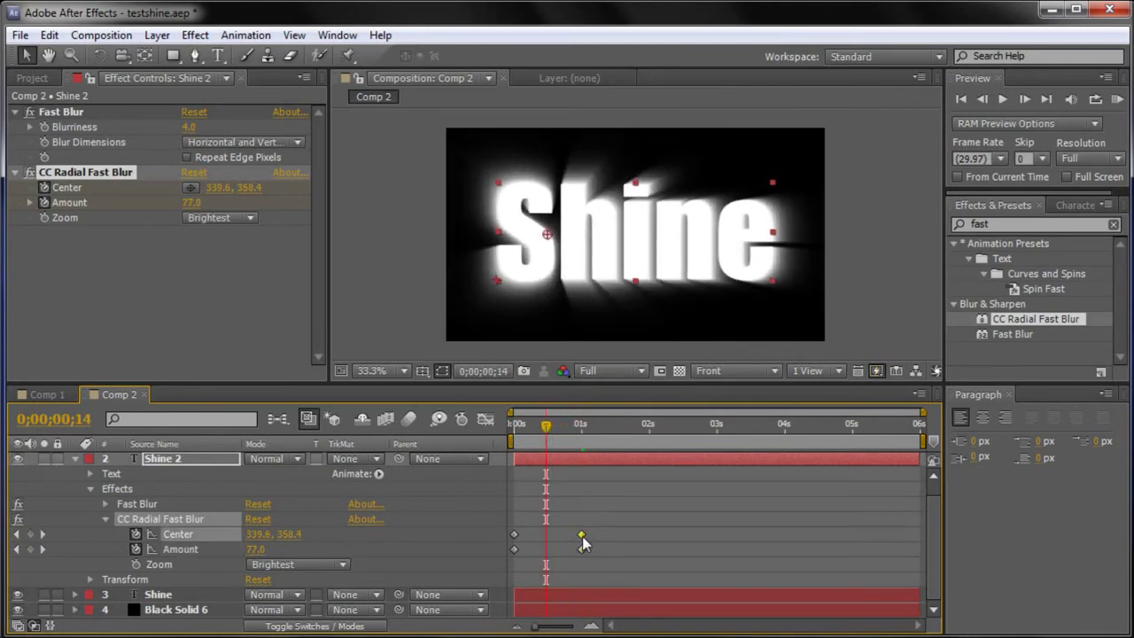
pyautogui.click(581, 549)
# - At 0;00;02;00, keyframe the blur Center just past the letter e at about 1203, 360 and the Amount at 70
pyautogui.moveTo(546, 428); pyautogui.dragTo(648, 426)
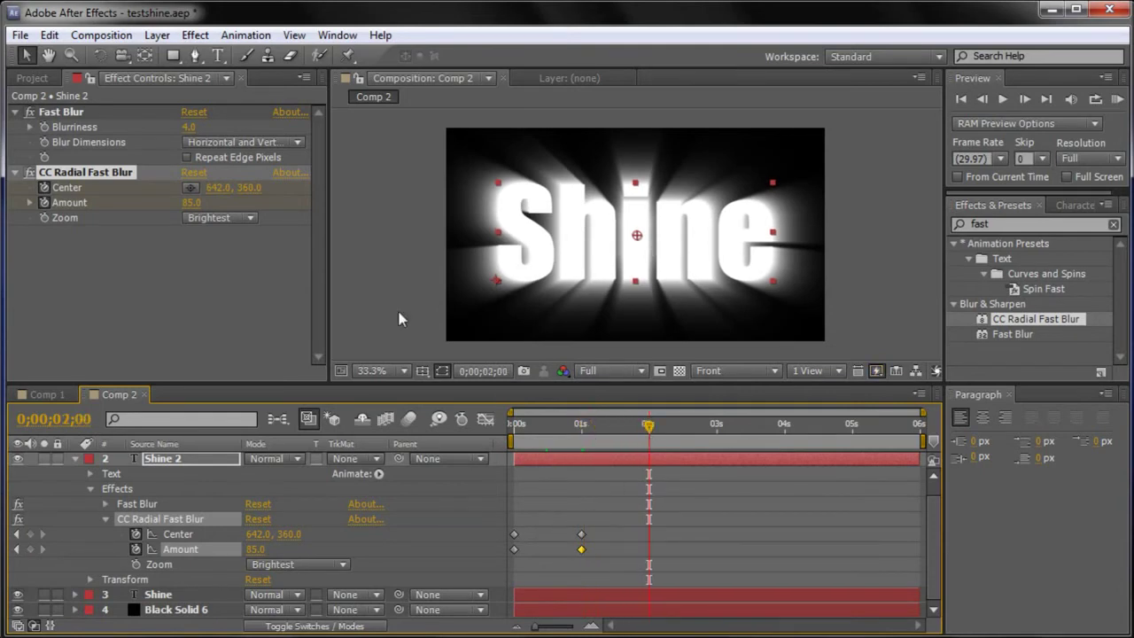
pyautogui.click(190, 187)
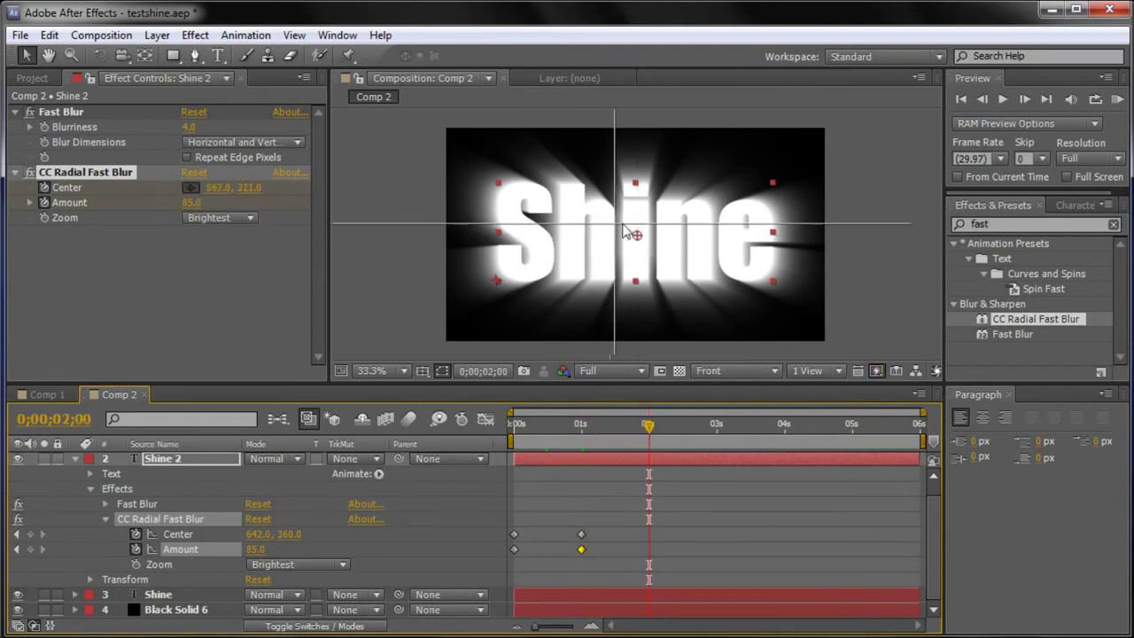
pyautogui.click(803, 239)
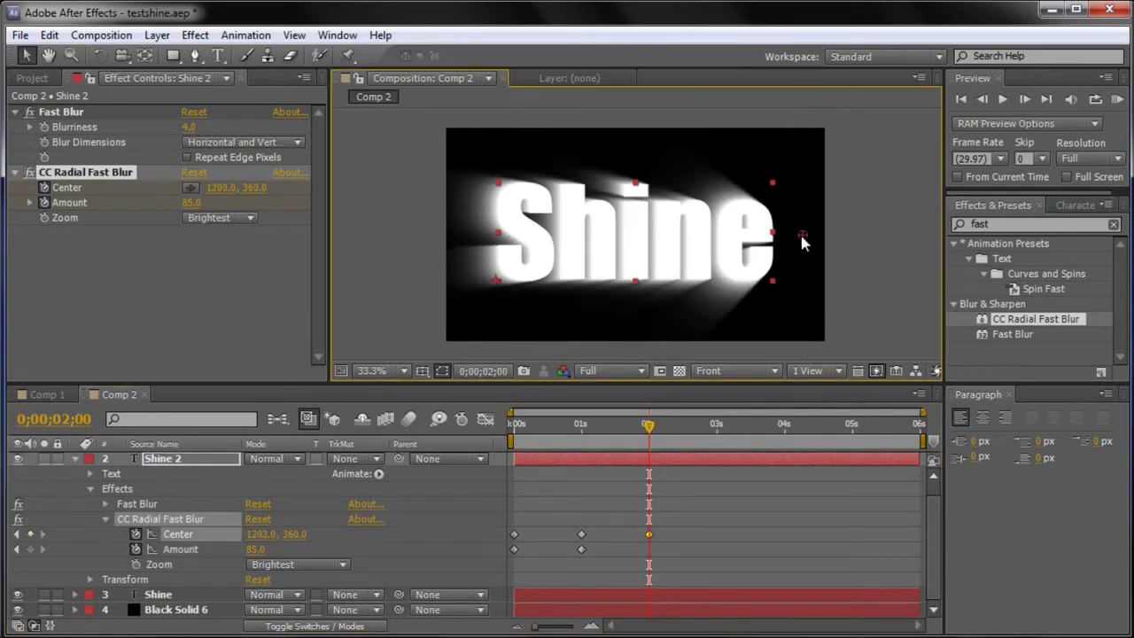
pyautogui.click(252, 548)
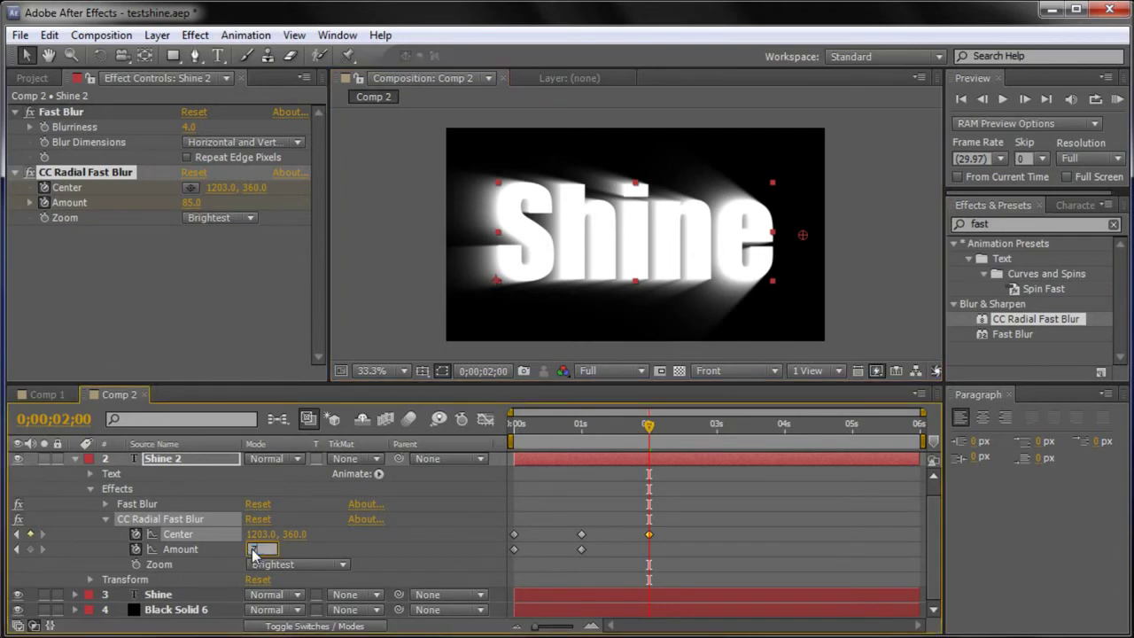
pyautogui.write('70')
pyautogui.press('Return')
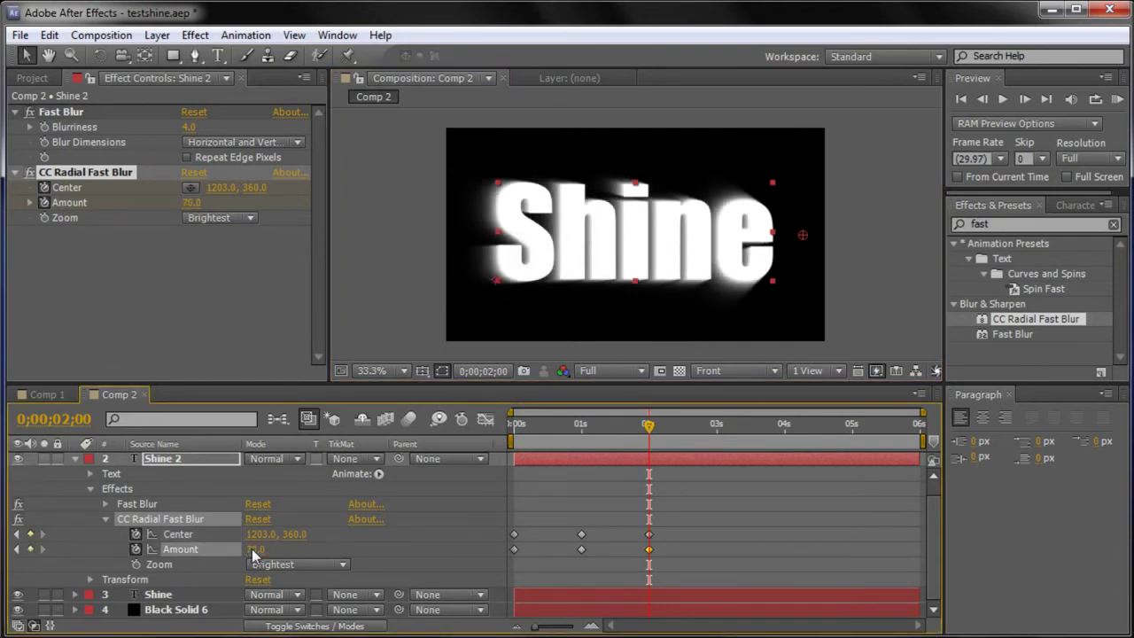
# - At 0;00;03;00, keyframe the blur Center back in the middle of the text at about 630, 363 and the Amount at 95
pyautogui.moveTo(650, 426); pyautogui.dragTo(718, 431)
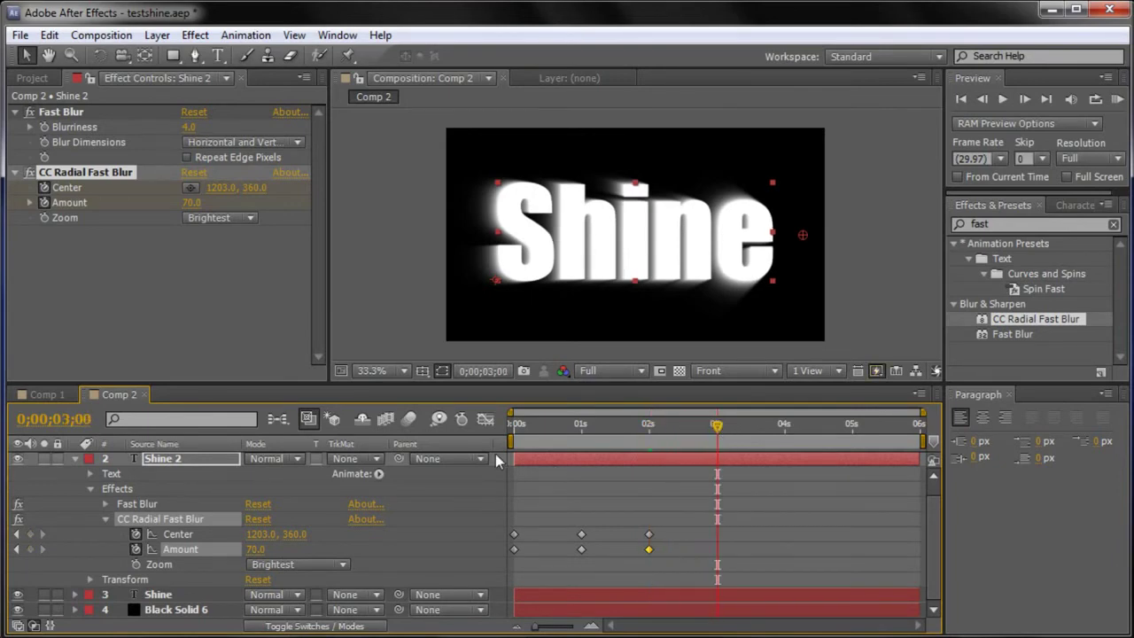
pyautogui.click(198, 187)
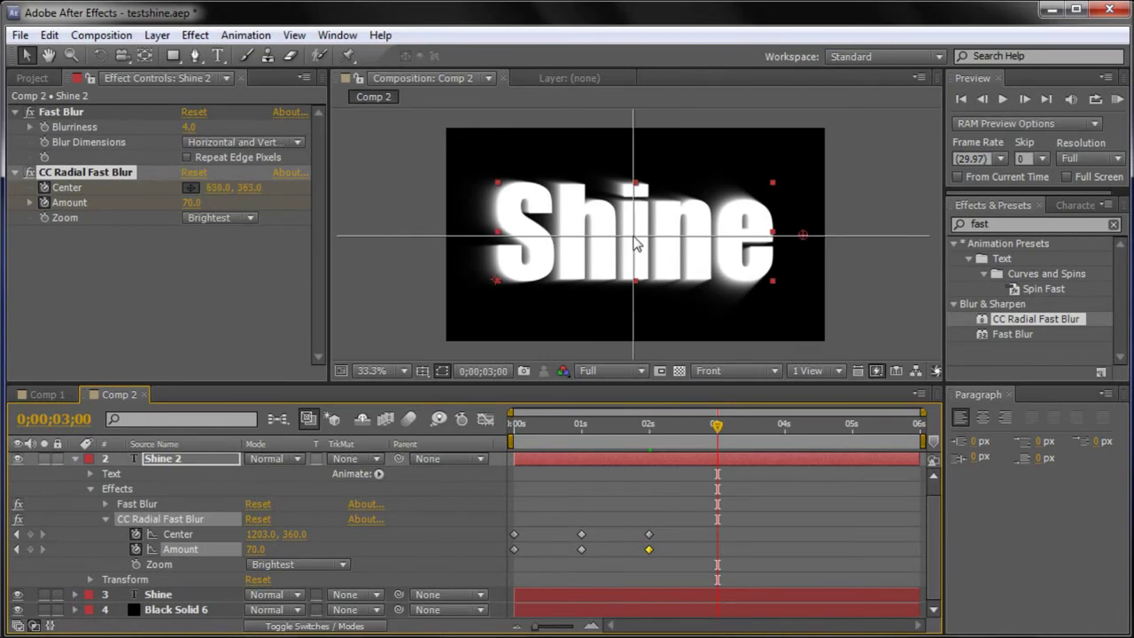
pyautogui.click(633, 235)
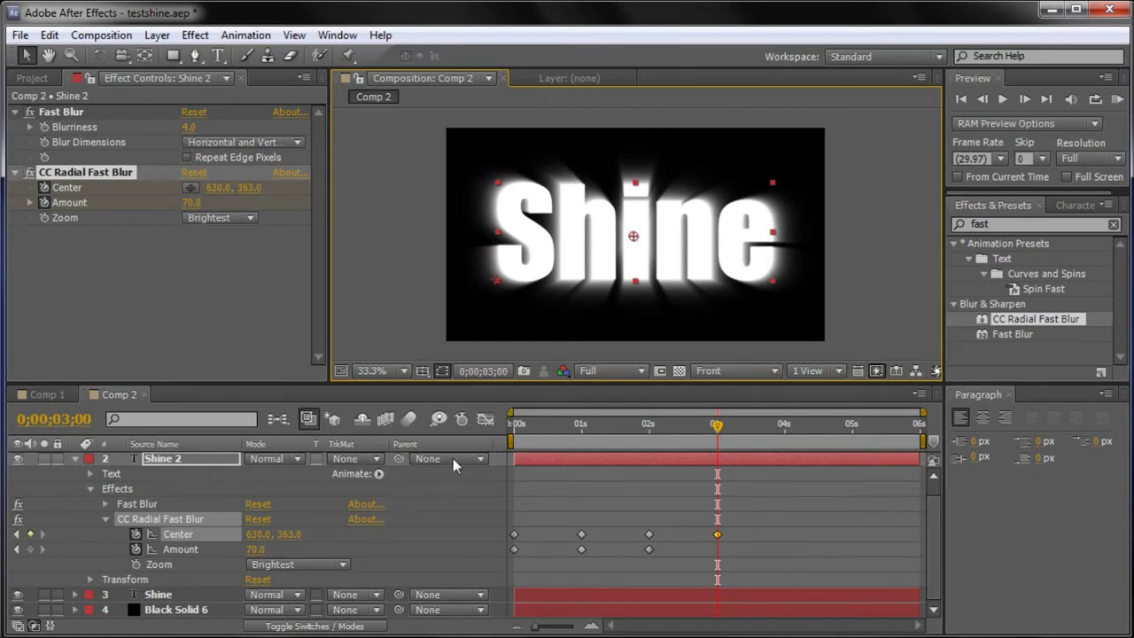
pyautogui.moveTo(717, 425); pyautogui.dragTo(718, 464)
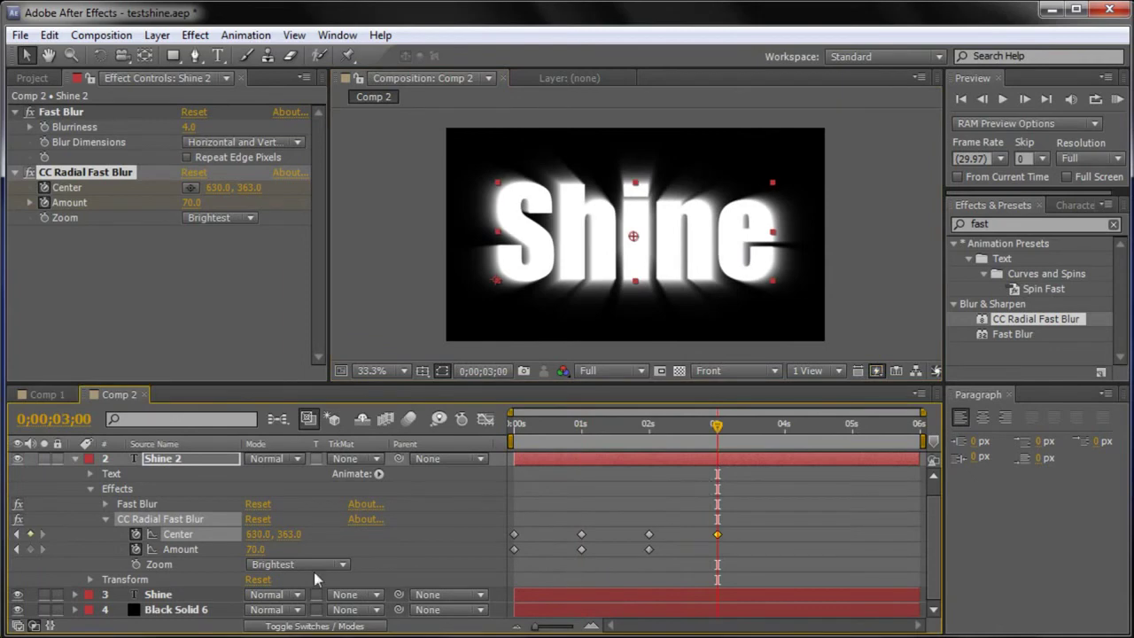
pyautogui.click(259, 551)
pyautogui.write('95')
pyautogui.press('Return')
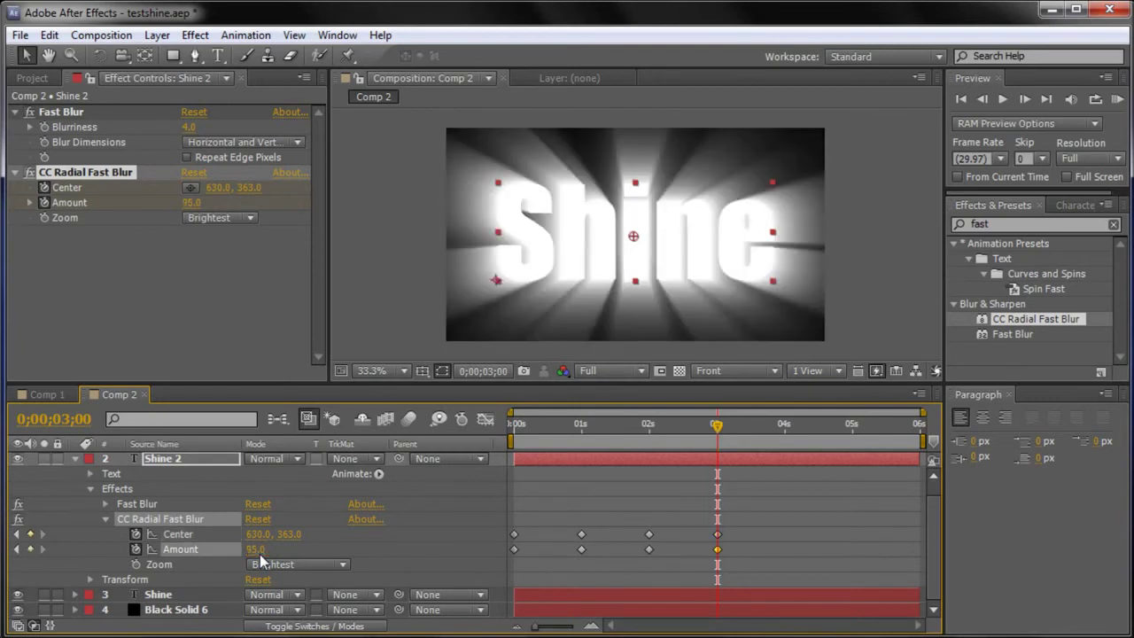
# - At 0;00;04;00, keyframe the CC Radial Fast Blur Amount of Shine 2 down to 1.0
pyautogui.moveTo(712, 464); pyautogui.dragTo(784, 429)
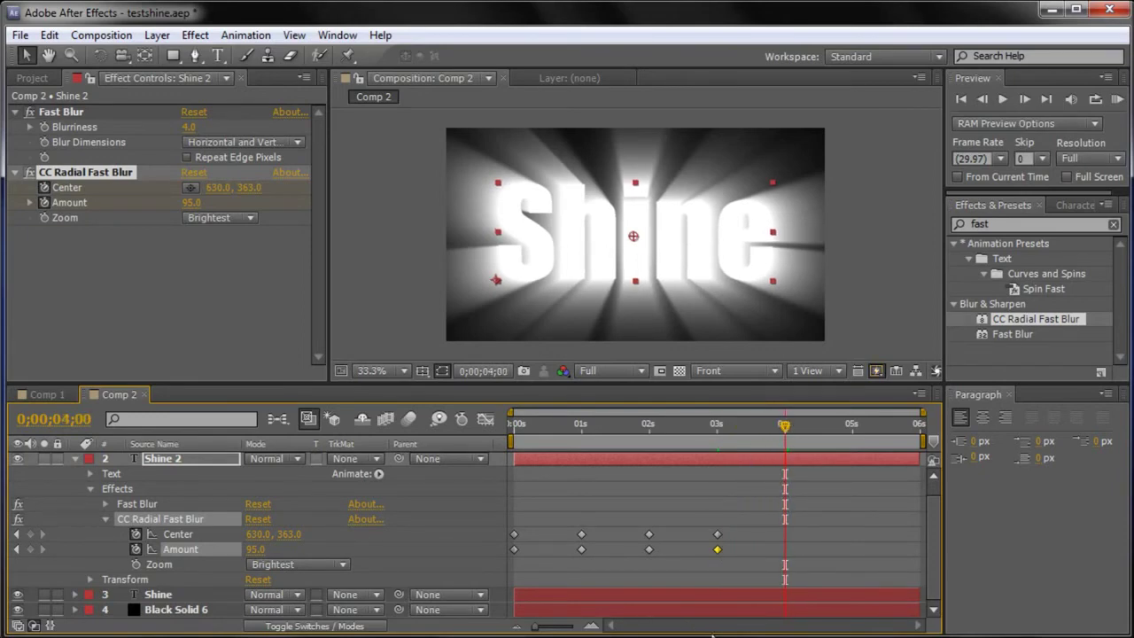
pyautogui.moveTo(264, 547); pyautogui.dragTo(32, 553)
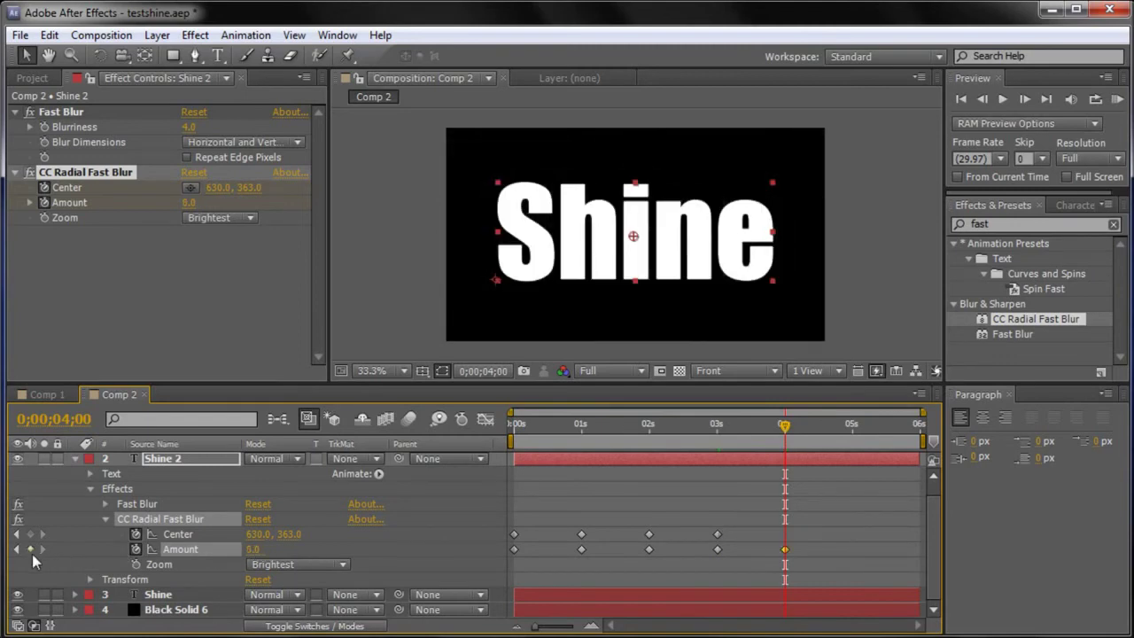
pyautogui.click(255, 547)
pyautogui.click(290, 546)
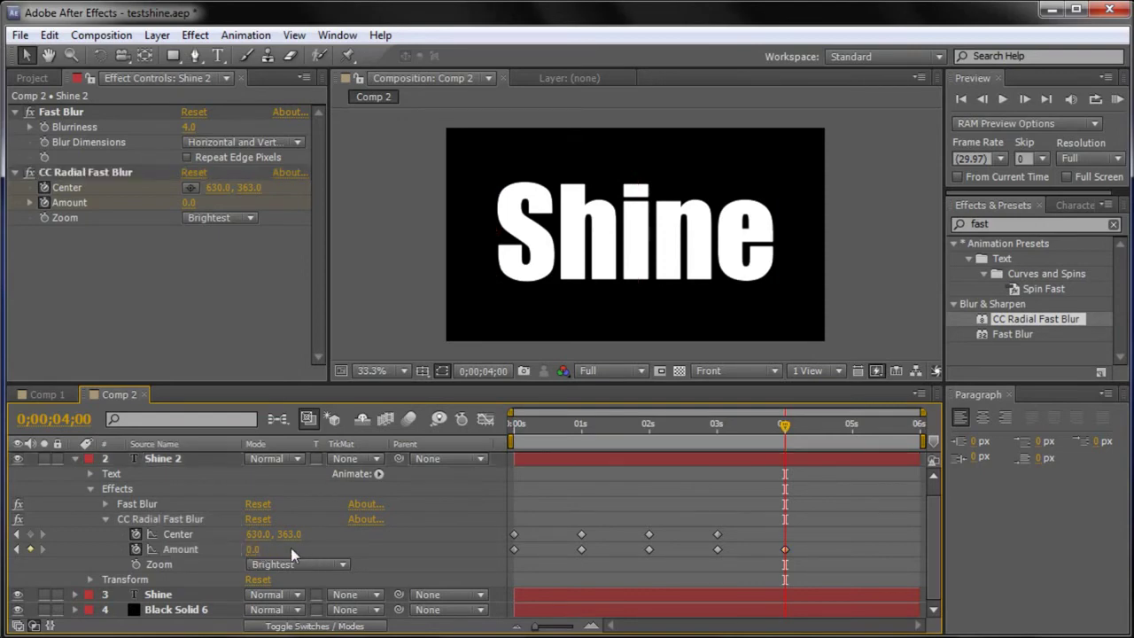
pyautogui.click(252, 550)
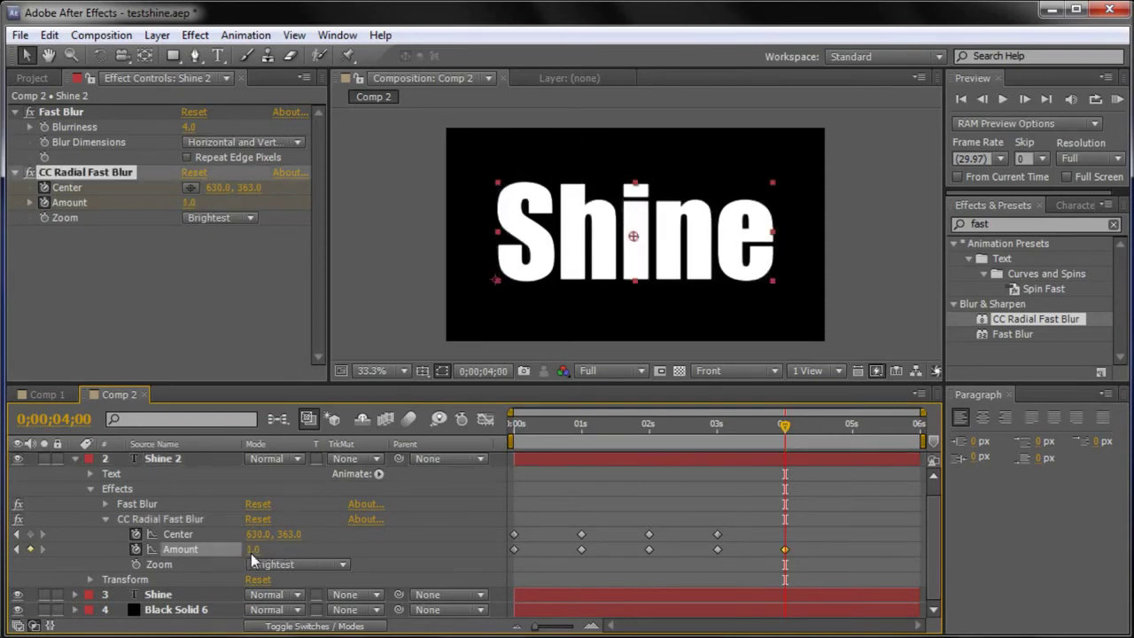
# - Apply Easy Ease to the Amount keyframe at 0;00;04;00 and check the ray fade-out between 3 and 4 seconds
pyautogui.moveTo(784, 423); pyautogui.dragTo(769, 466)
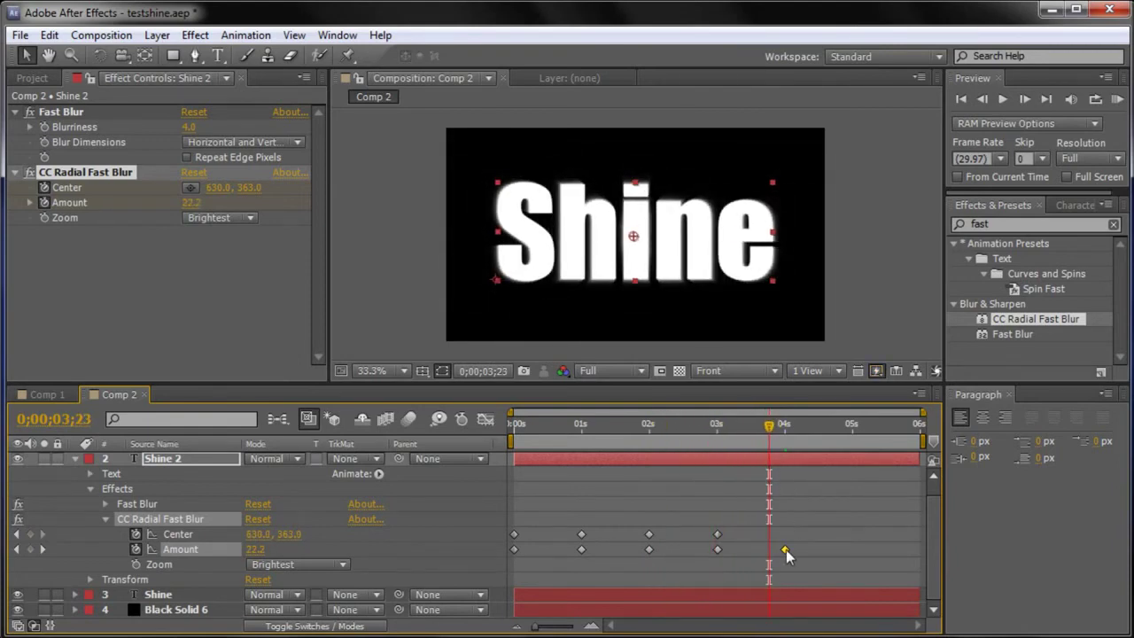
pyautogui.moveTo(786, 549)
pyautogui.press('F9')
pyautogui.moveTo(770, 425); pyautogui.dragTo(783, 431)
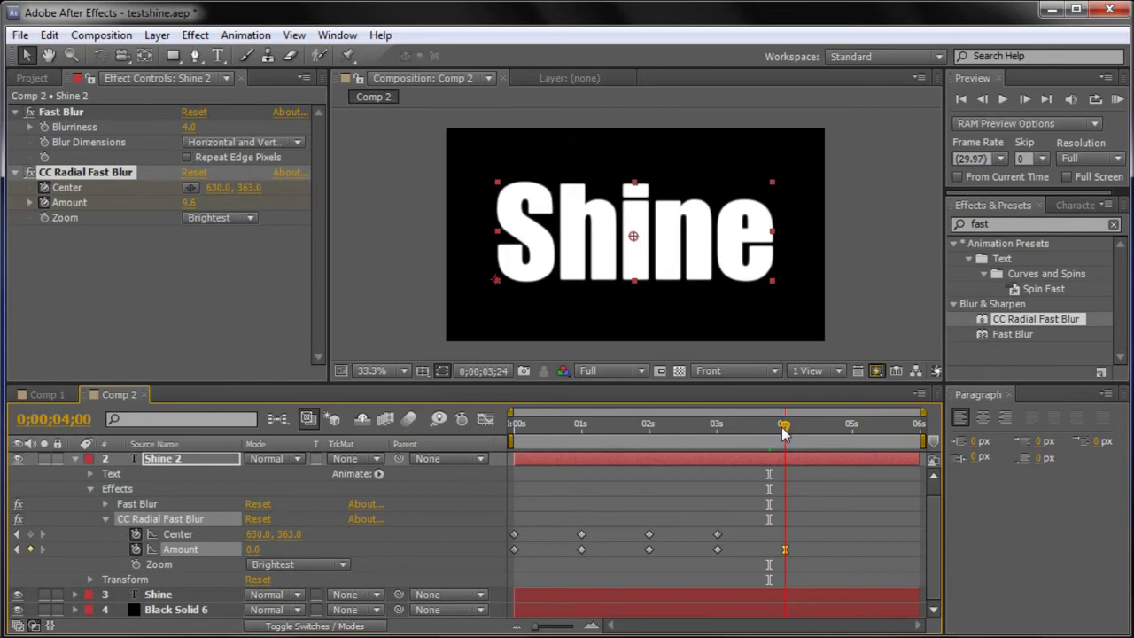
pyautogui.moveTo(783, 432); pyautogui.dragTo(718, 430)
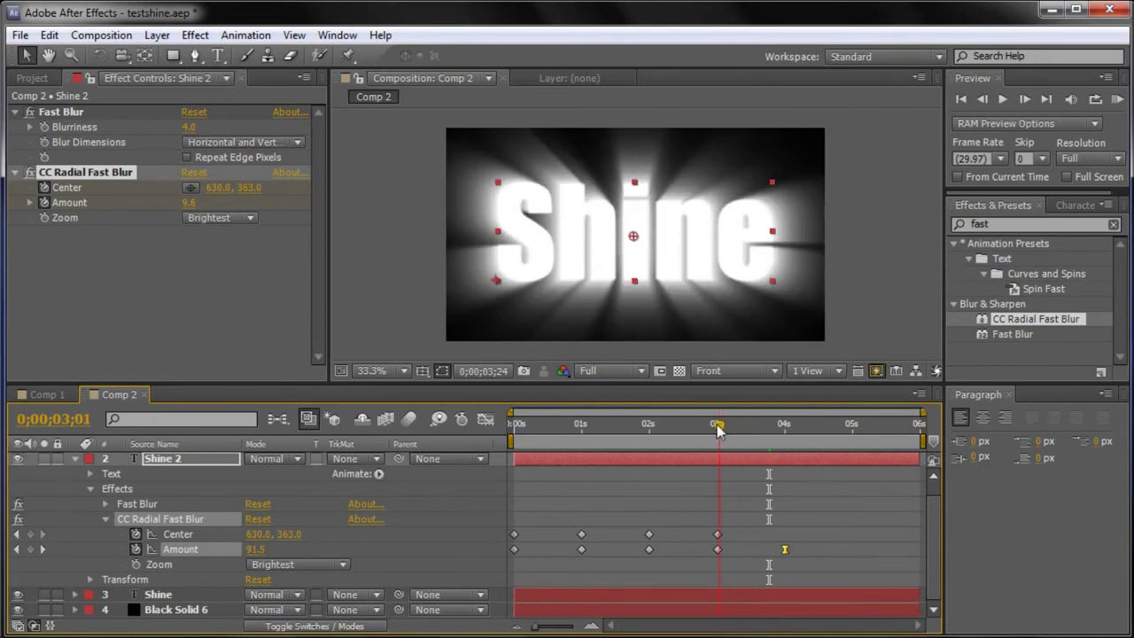
pyautogui.moveTo(718, 429); pyautogui.dragTo(784, 432)
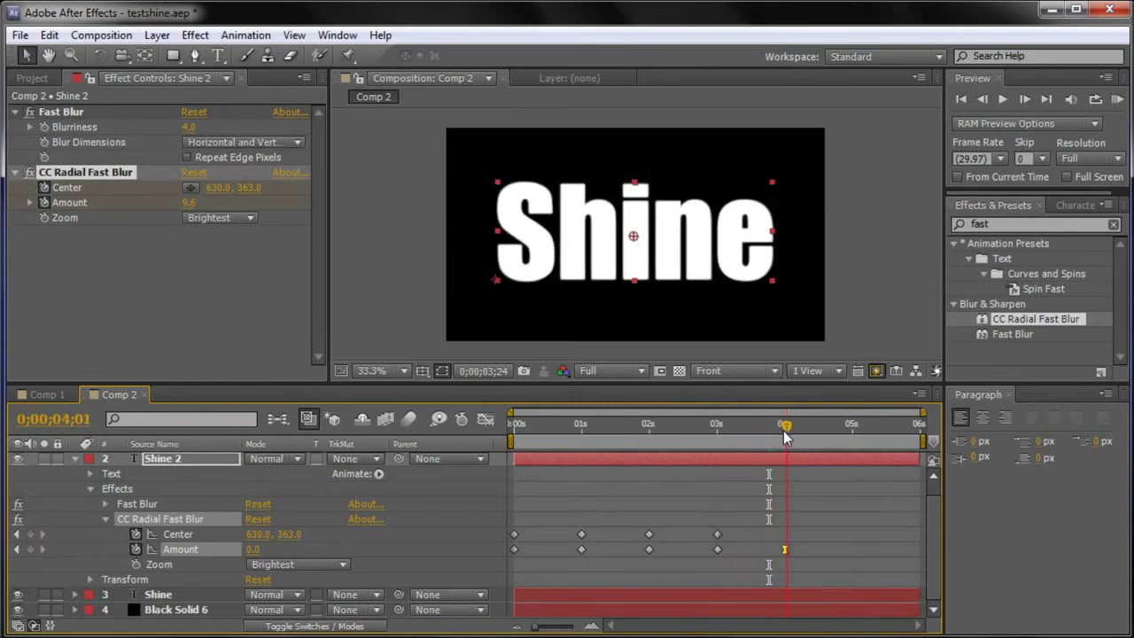
# - Apply Easy Ease to the Center and Amount keyframes at 0;00;03;00, and return the playhead to 0;00;04;01
pyautogui.click(720, 534)
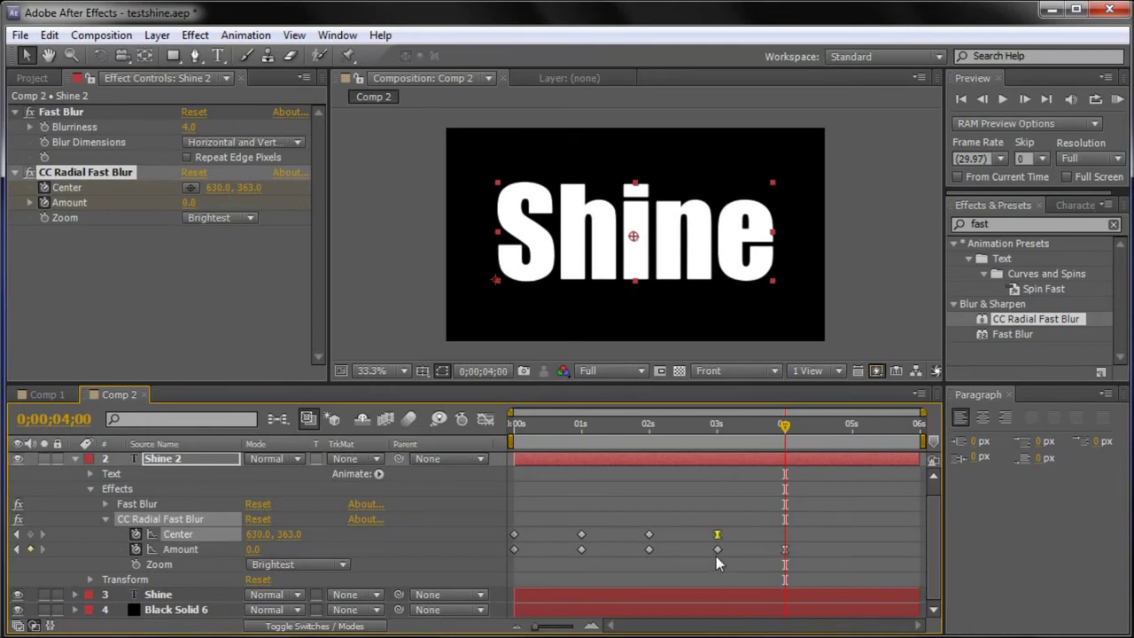
pyautogui.click(717, 551)
pyautogui.moveTo(785, 430); pyautogui.dragTo(786, 458)
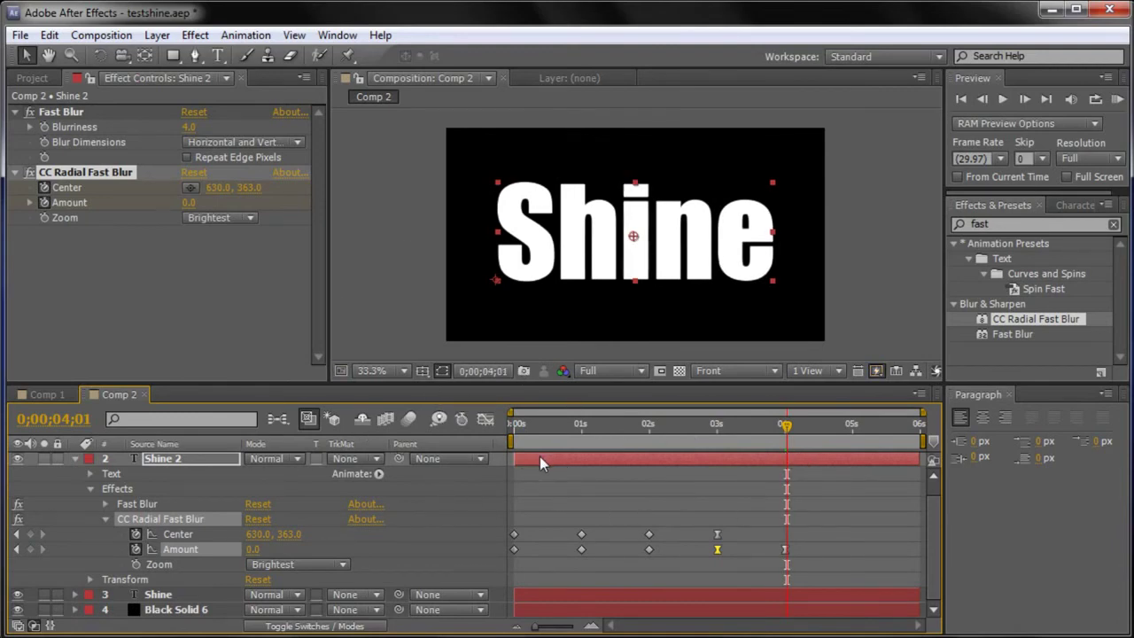
# - Collapse Shine 2's properties and add a black 1280 x 720 px solid directly beneath the Shine 3 layer
pyautogui.click(75, 458)
pyautogui.hotkey('ctrl', 'd')
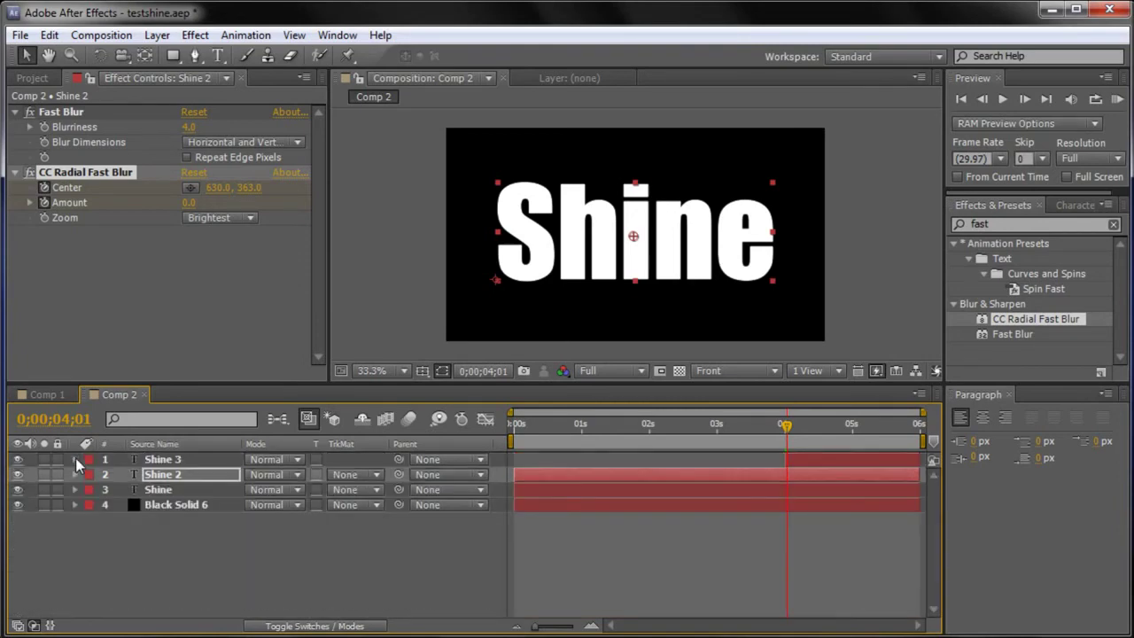
pyautogui.click(160, 478)
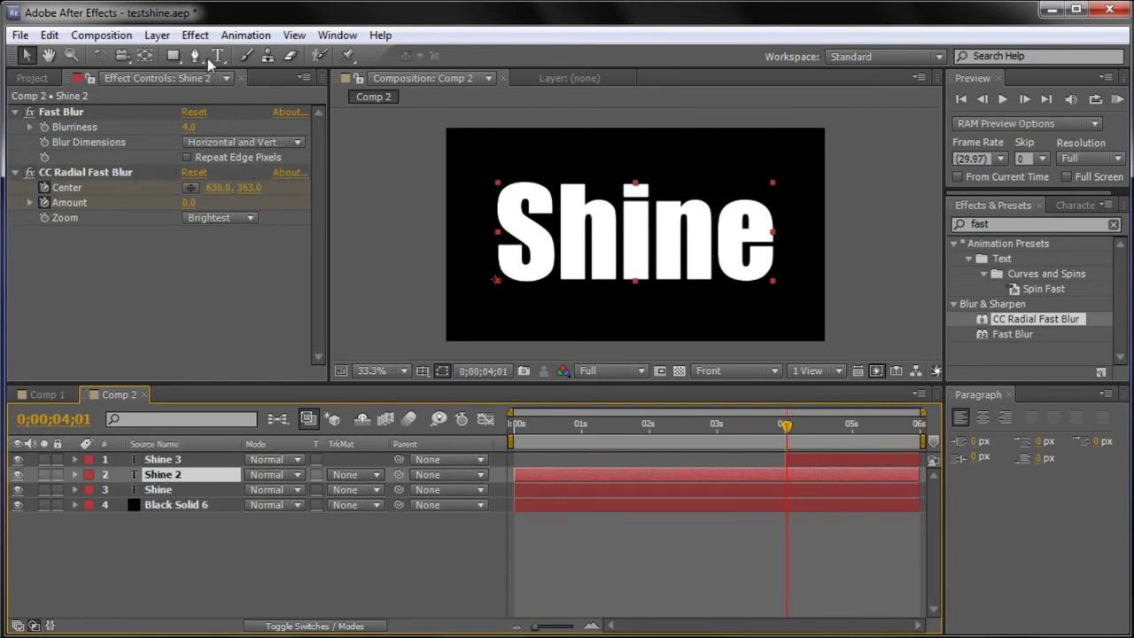
pyautogui.click(157, 34)
pyautogui.moveTo(184, 60)
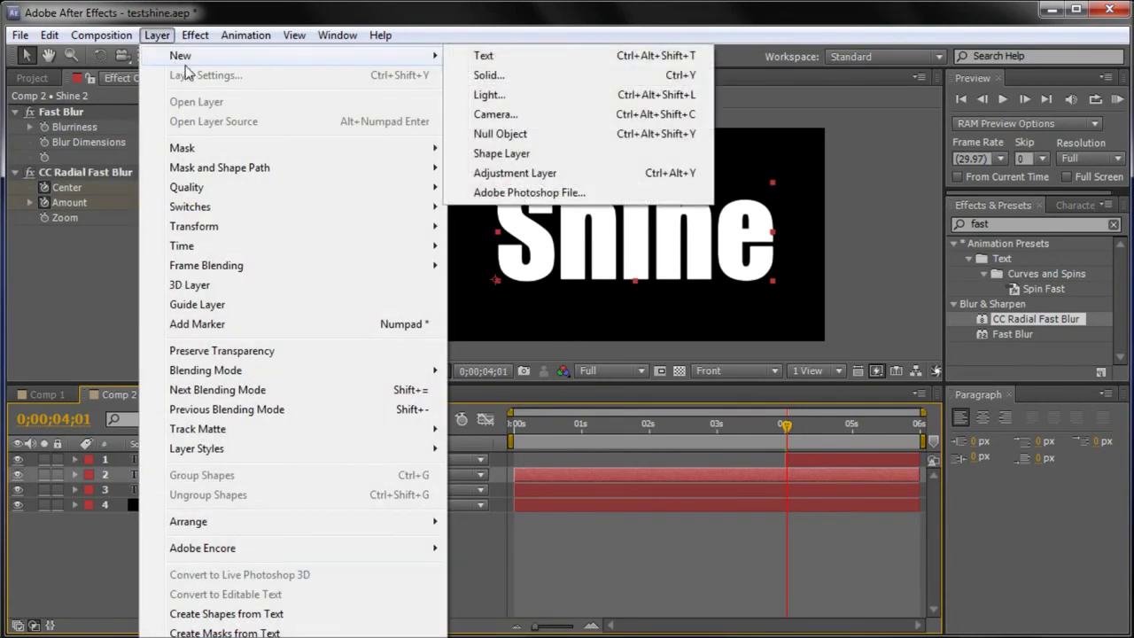
pyautogui.click(488, 75)
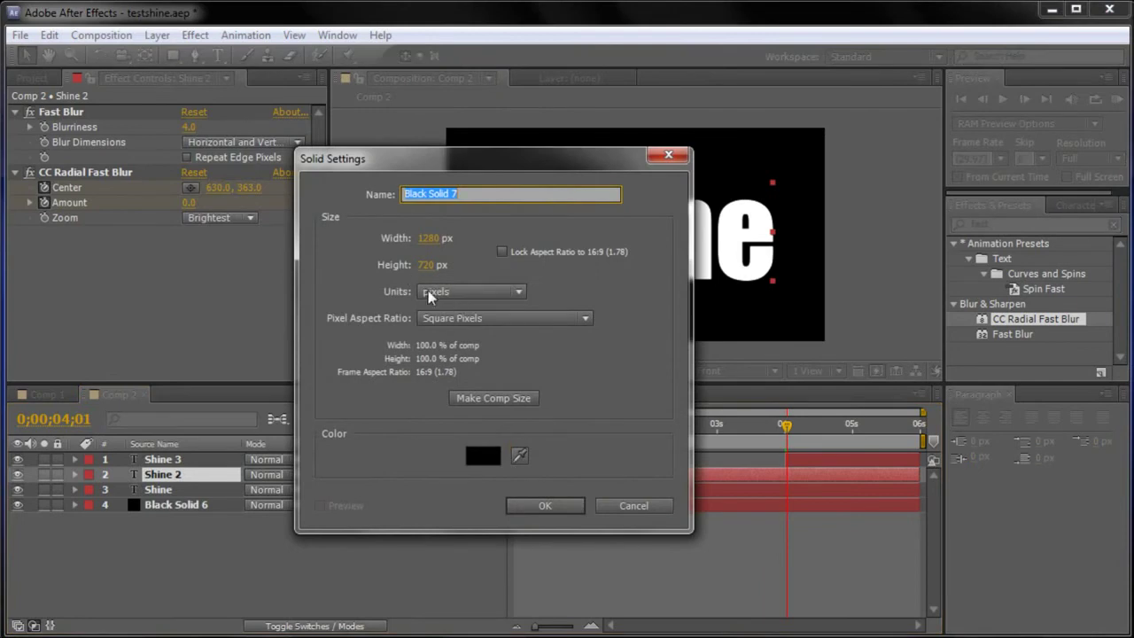
pyautogui.click(542, 506)
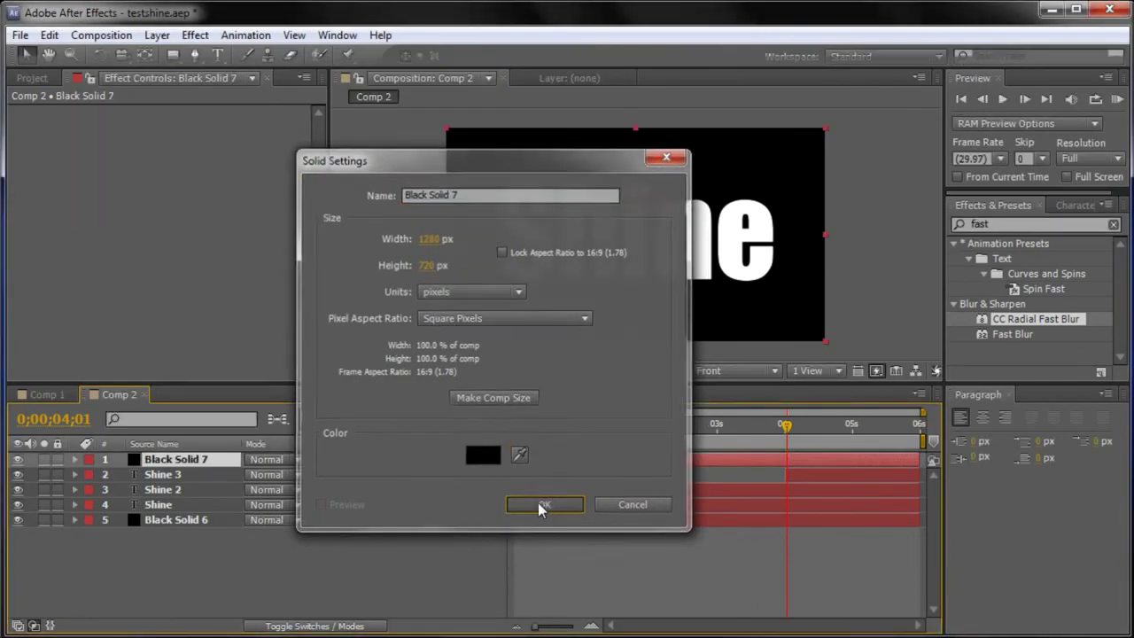
pyautogui.moveTo(158, 459); pyautogui.dragTo(160, 483)
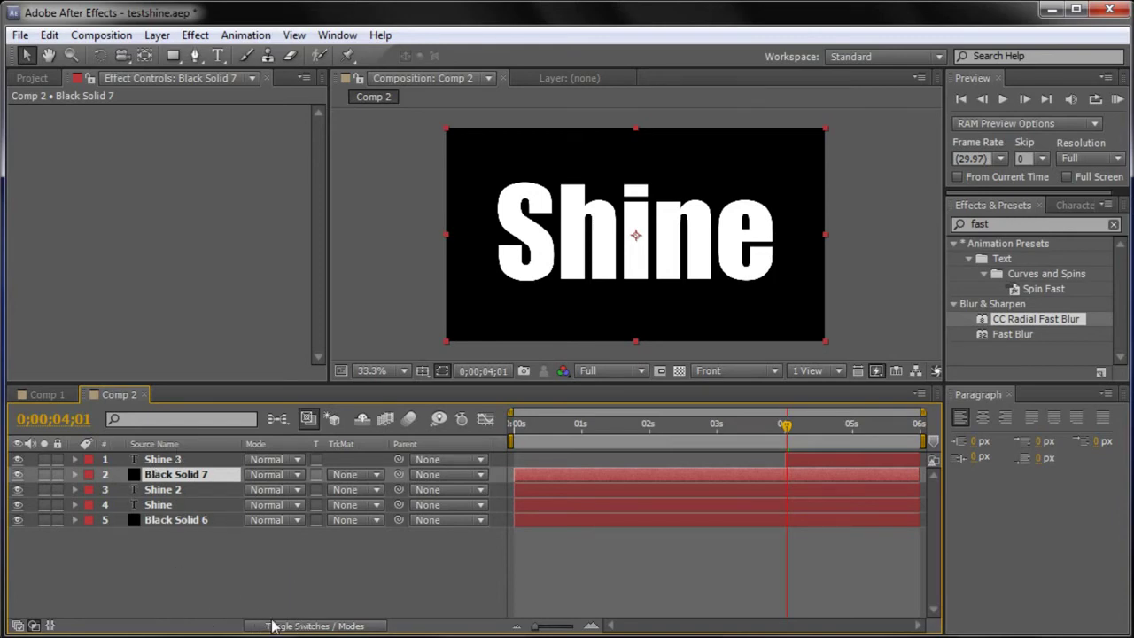
# - Show the layer switches and turn Black Solid 7 into an adjustment layer
pyautogui.click(301, 626)
pyautogui.click(303, 626)
pyautogui.click(305, 627)
pyautogui.click(305, 627)
pyautogui.click(305, 627)
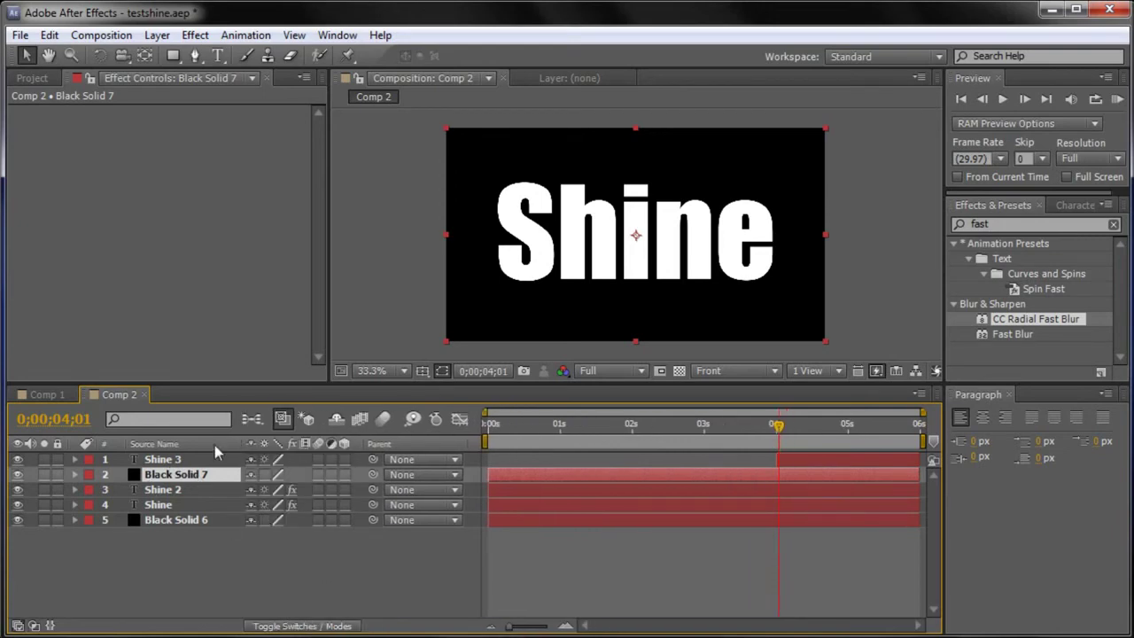
pyautogui.press('F4')
pyautogui.press('F4')
pyautogui.click(163, 462)
pyautogui.click(168, 475)
pyautogui.click(334, 473)
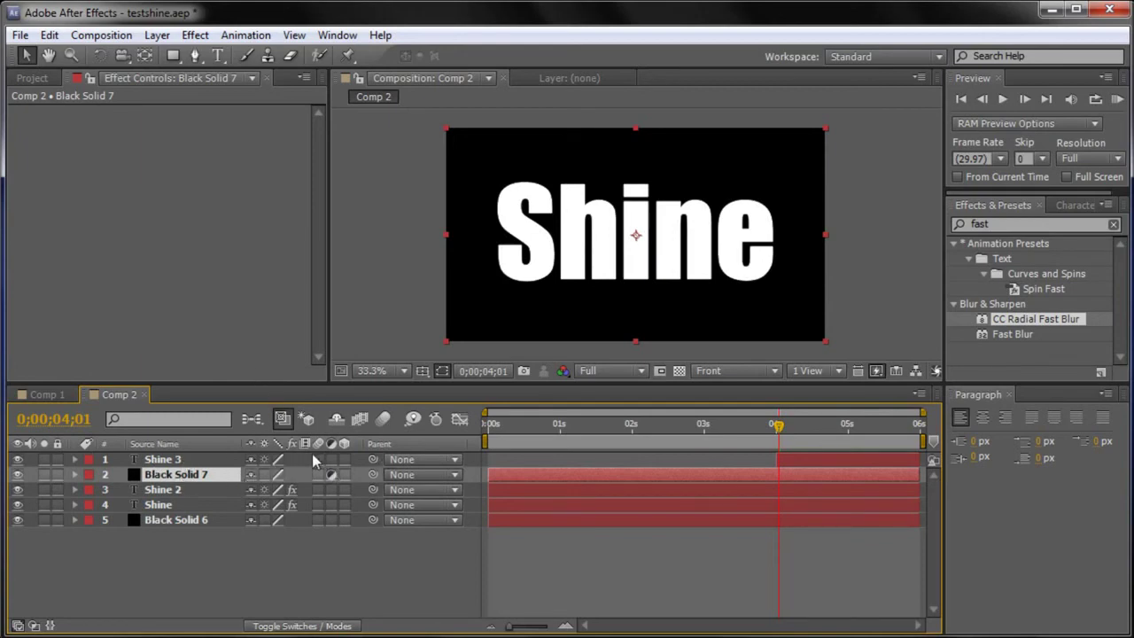
# - Apply the Color Balance effect to the Black Solid 7 adjustment layer
pyautogui.moveTo(159, 459); pyautogui.dragTo(149, 499)
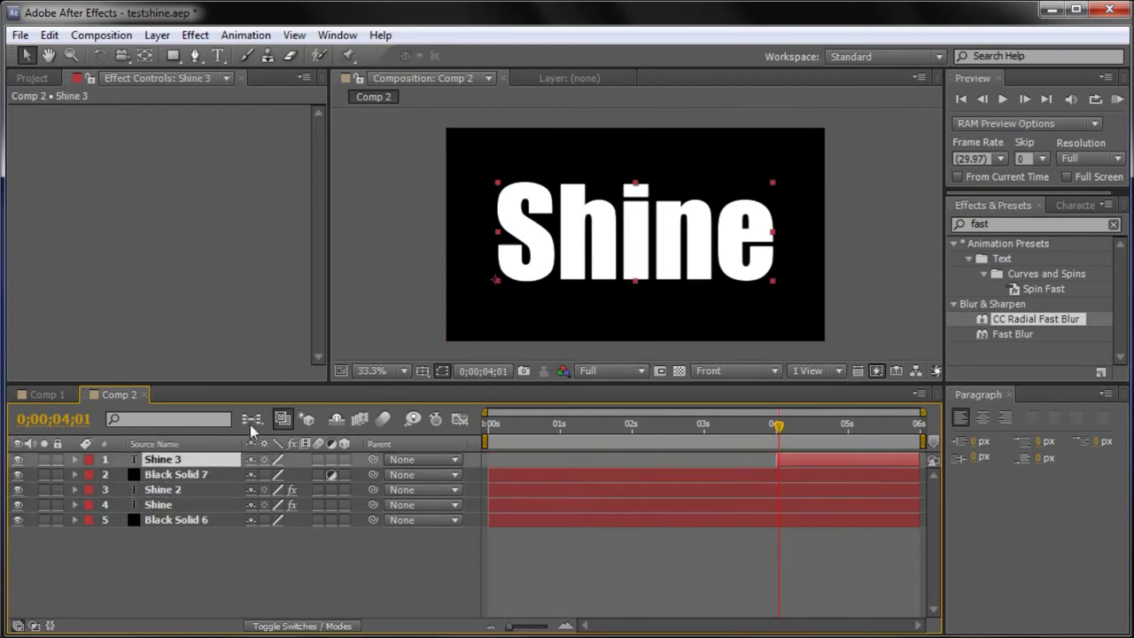
pyautogui.click(190, 474)
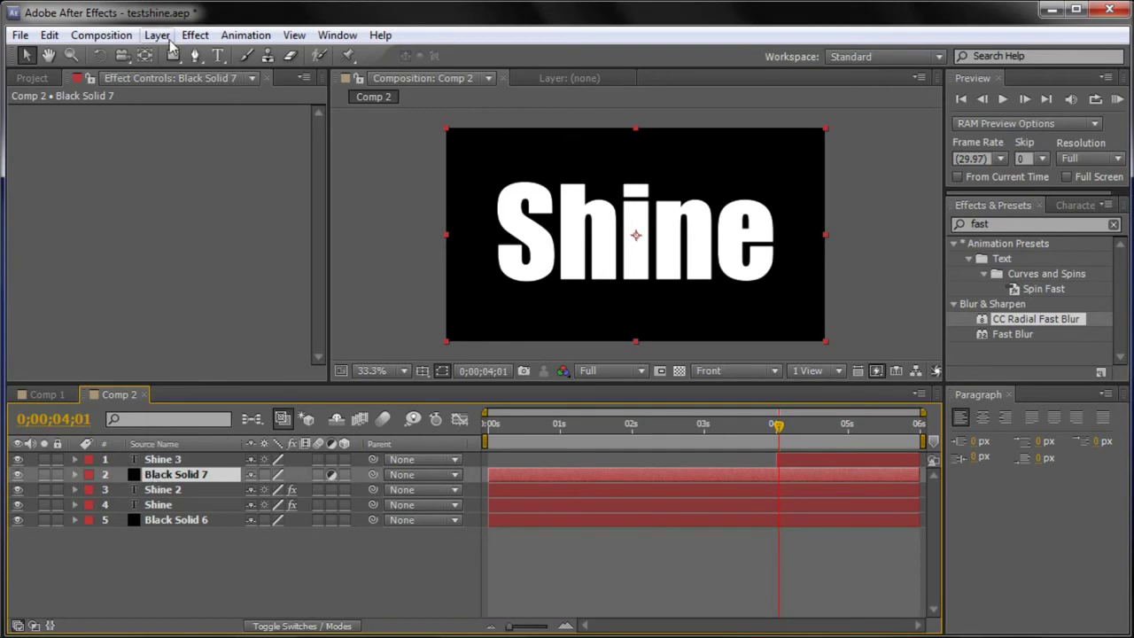
pyautogui.click(198, 36)
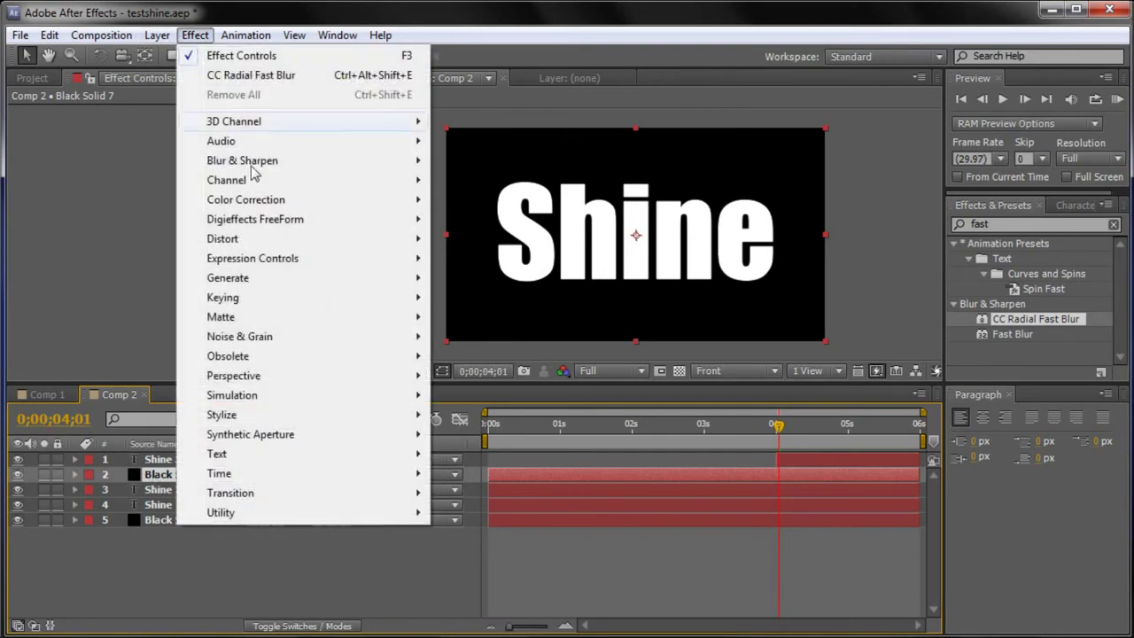
pyautogui.moveTo(282, 207)
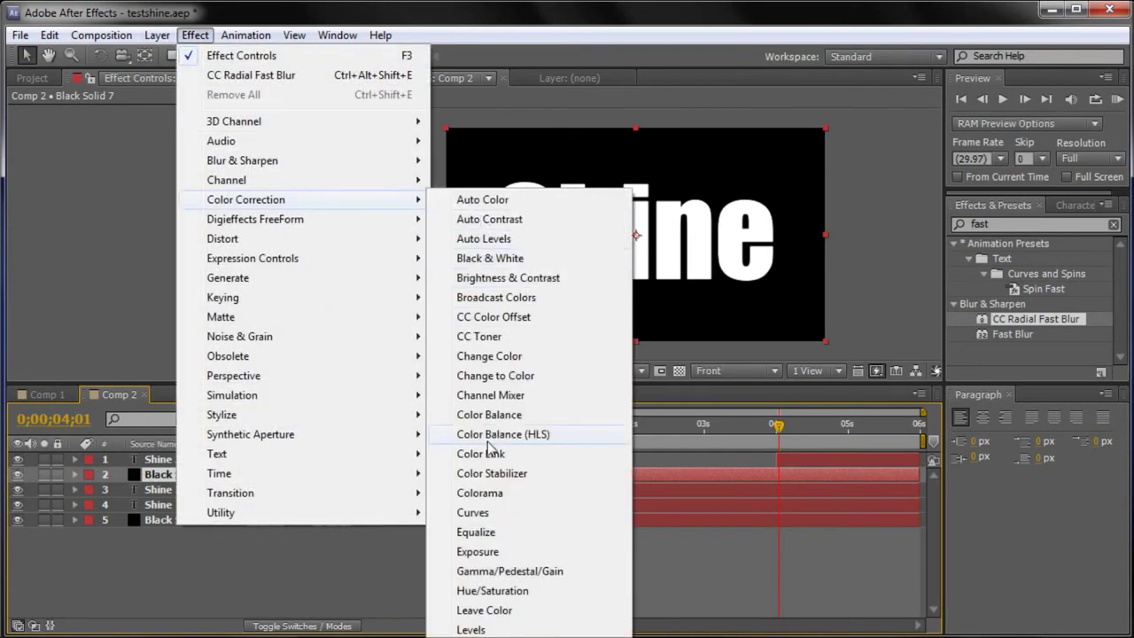
pyautogui.click(489, 415)
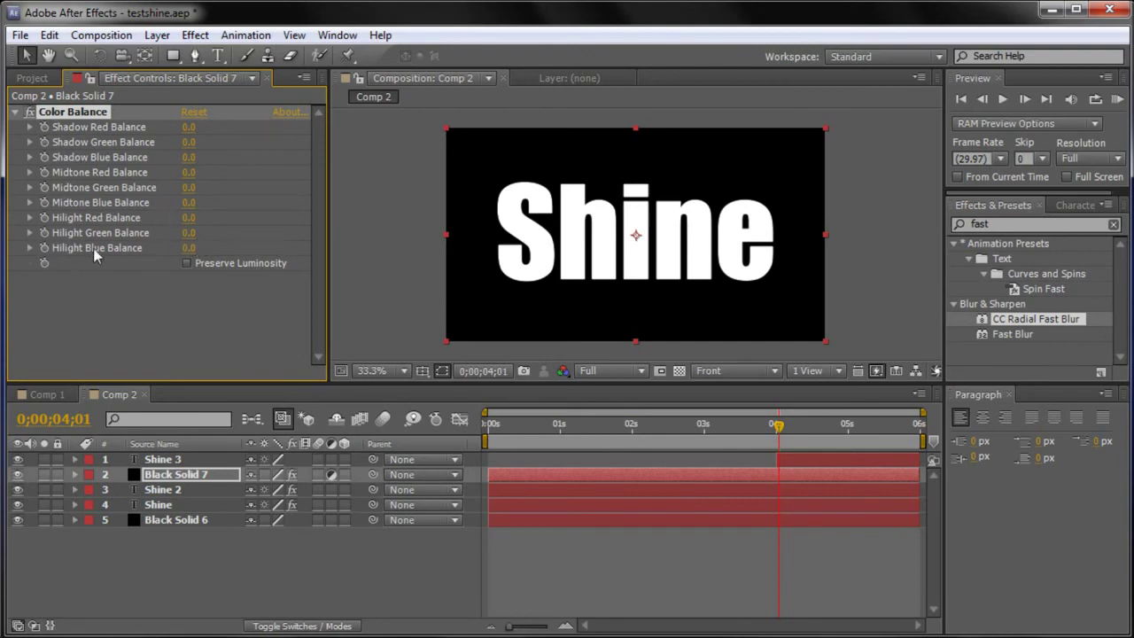
# - Set Hilight Blue Balance to 100 and Hilight Green Balance to 25, and preview the rays at 0;00;01;06
pyautogui.moveTo(188, 247); pyautogui.dragTo(278, 248)
pyautogui.moveTo(188, 233); pyautogui.dragTo(195, 233)
pyautogui.click(584, 448)
pyautogui.moveTo(584, 448)
pyautogui.mouseDown()
pyautogui.moveTo(533, 449)
pyautogui.moveTo(576, 447)
pyautogui.mouseUp()
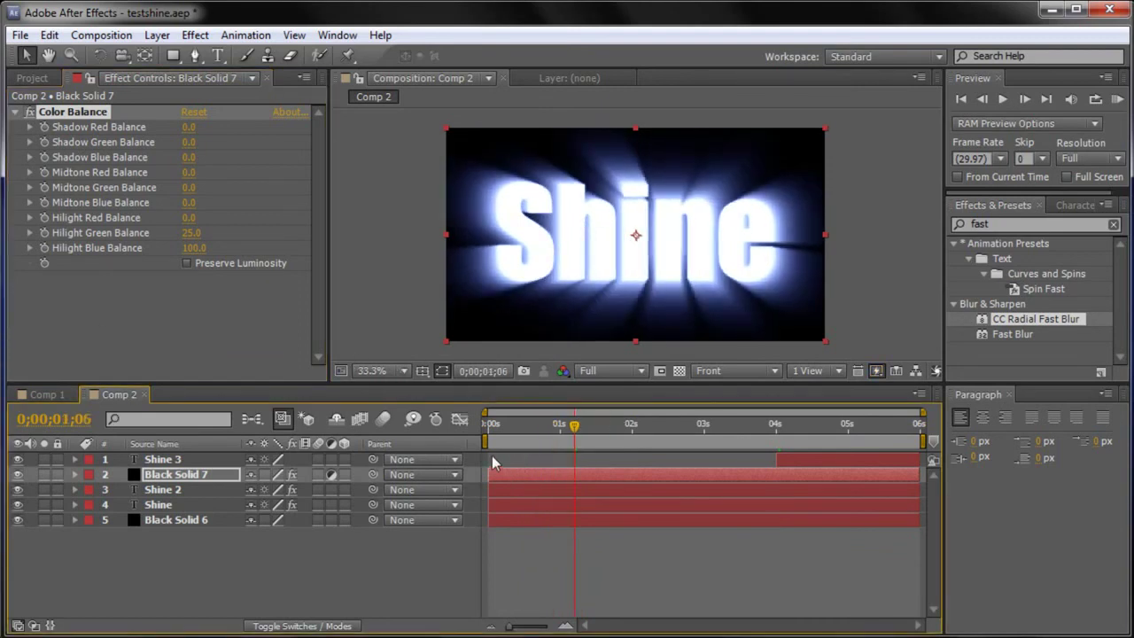
# - At 0;00;00;21, compare a Hilight Green Balance of 1 and set it to 26, with Hilight Blue Balance at 100
pyautogui.moveTo(576, 434); pyautogui.dragTo(539, 436)
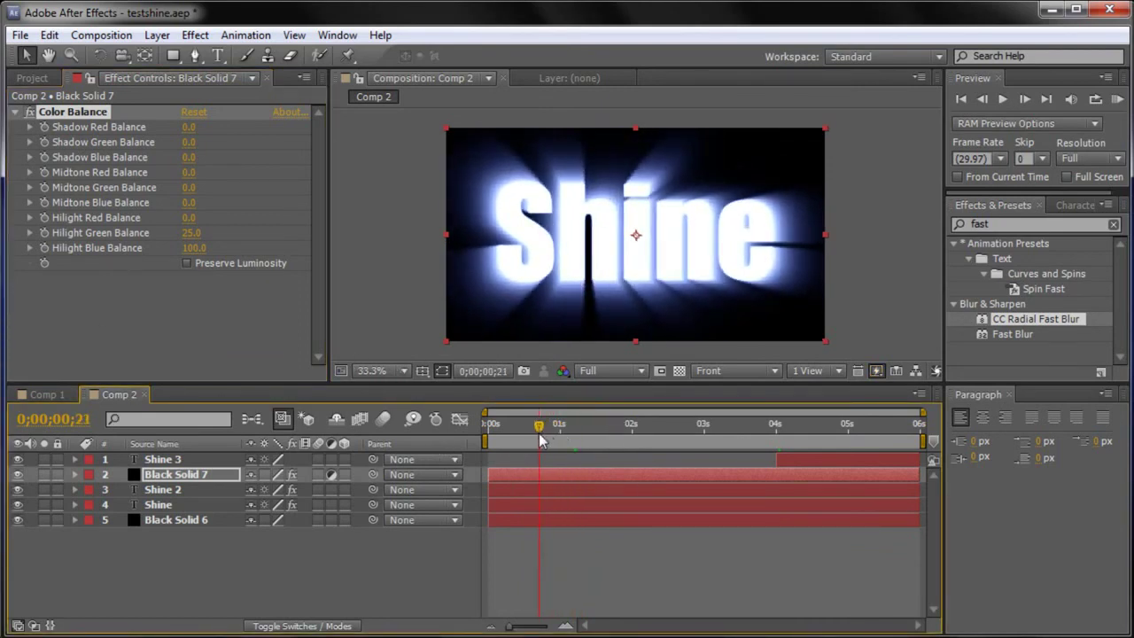
pyautogui.moveTo(189, 232)
pyautogui.mouseDown()
pyautogui.moveTo(173, 234)
pyautogui.moveTo(189, 246)
pyautogui.mouseUp()
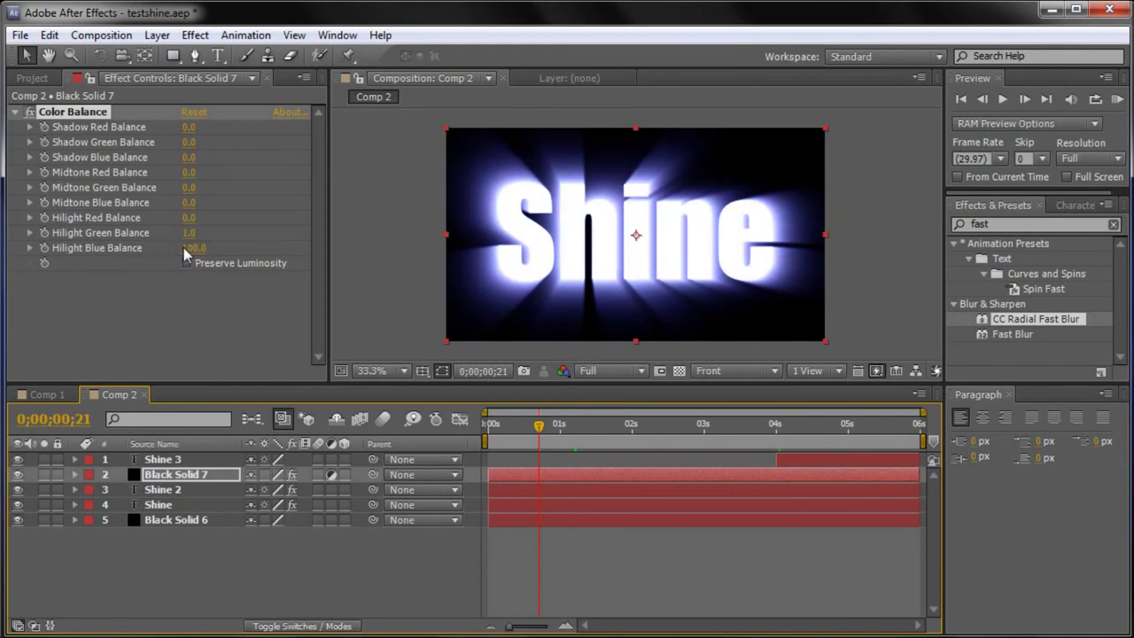
pyautogui.moveTo(191, 248); pyautogui.dragTo(208, 249)
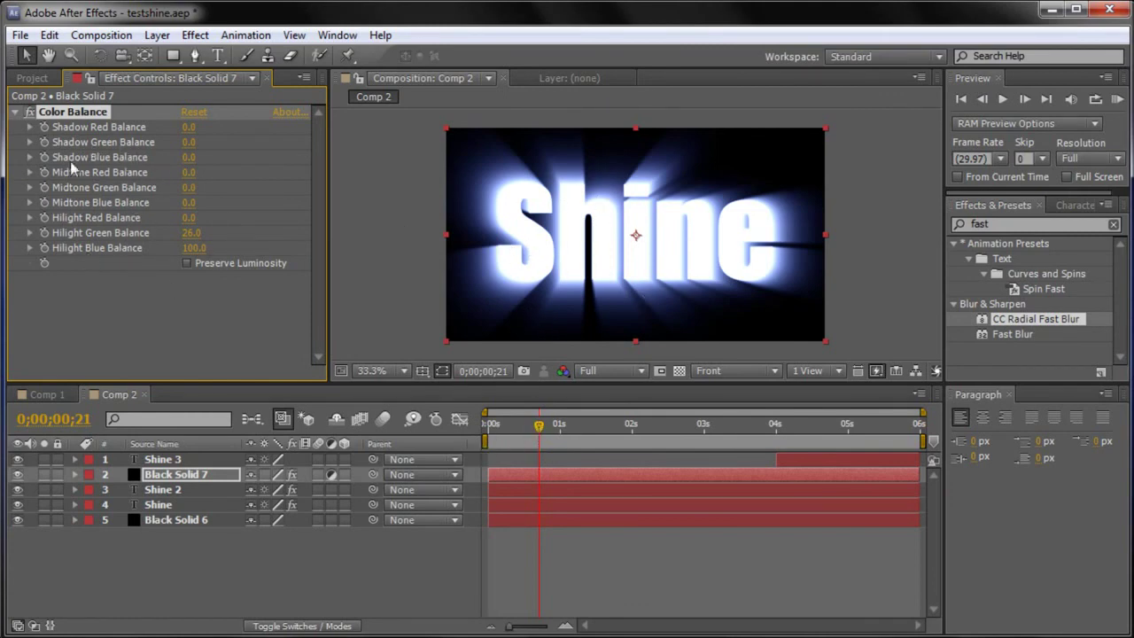
# - Trim the Shine and Shine 2 layers to end at 0;00;04;00, and scrub back through the coloured rays to 0;00;00;06
pyautogui.moveTo(540, 428); pyautogui.dragTo(779, 481)
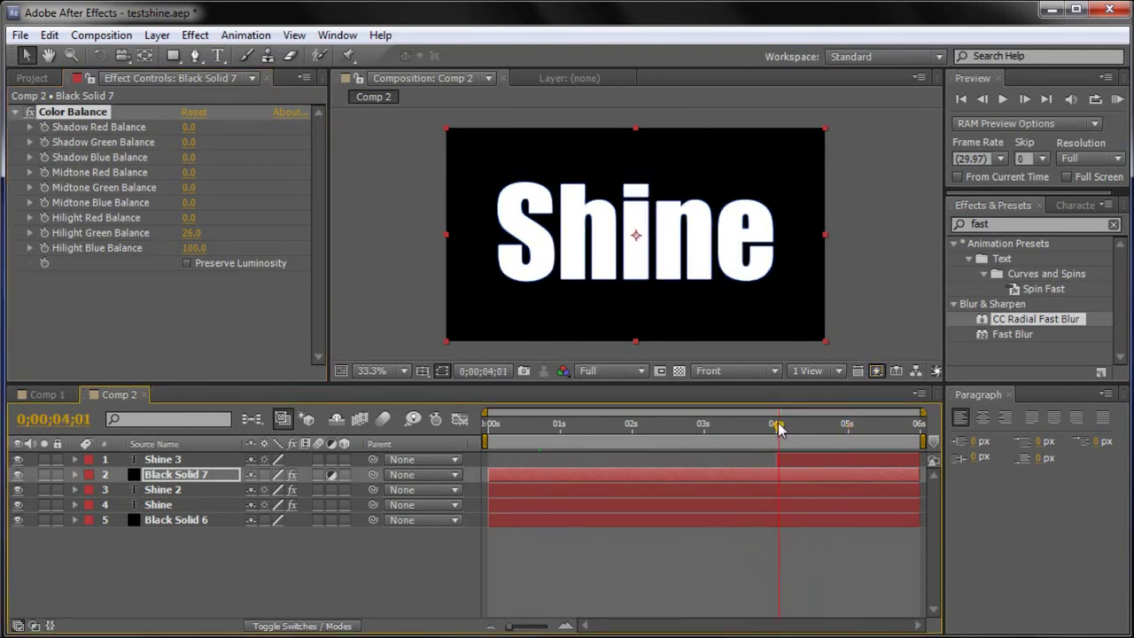
pyautogui.moveTo(780, 427); pyautogui.dragTo(775, 425)
pyautogui.click(787, 476)
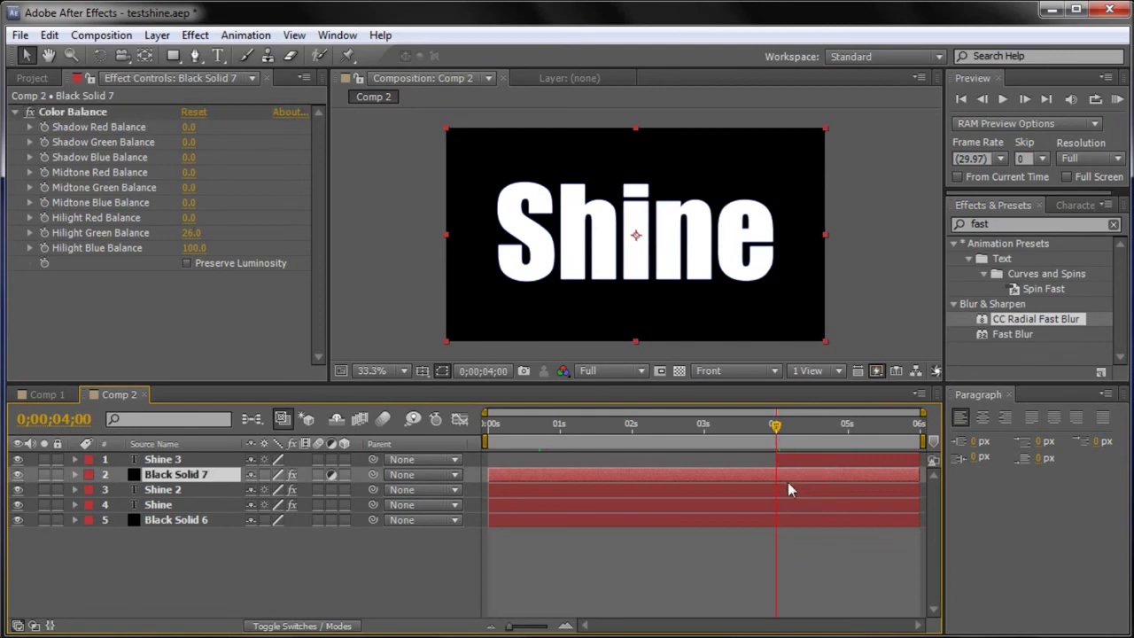
pyautogui.click(643, 494)
pyautogui.click(622, 513)
pyautogui.click(618, 505)
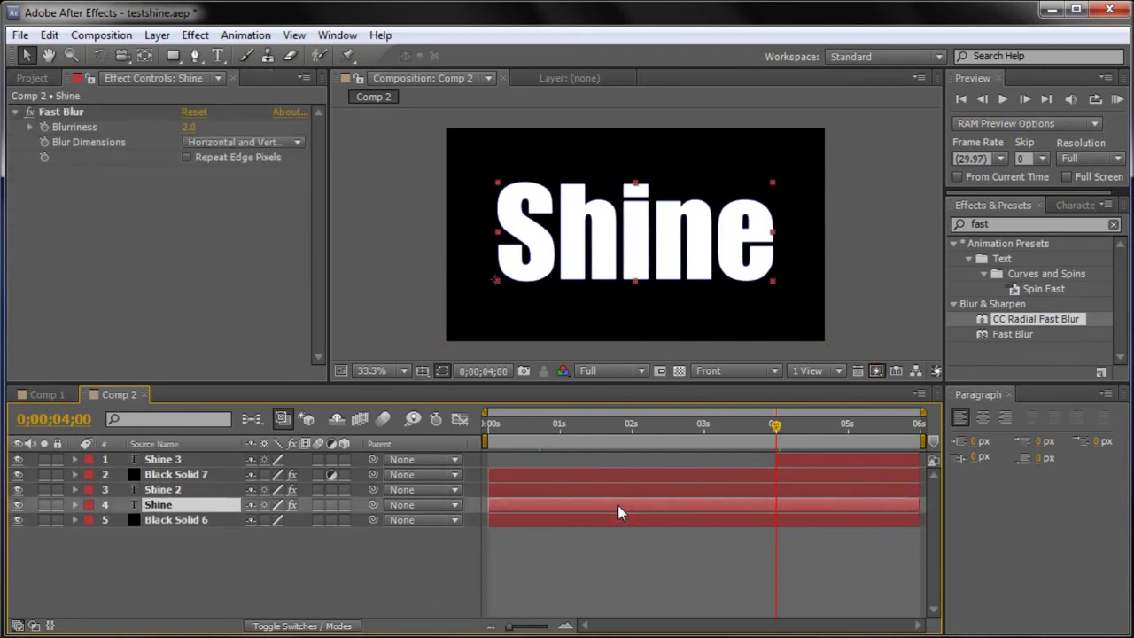
pyautogui.keyDown('shift'); pyautogui.click(564, 489); pyautogui.keyUp('shift')
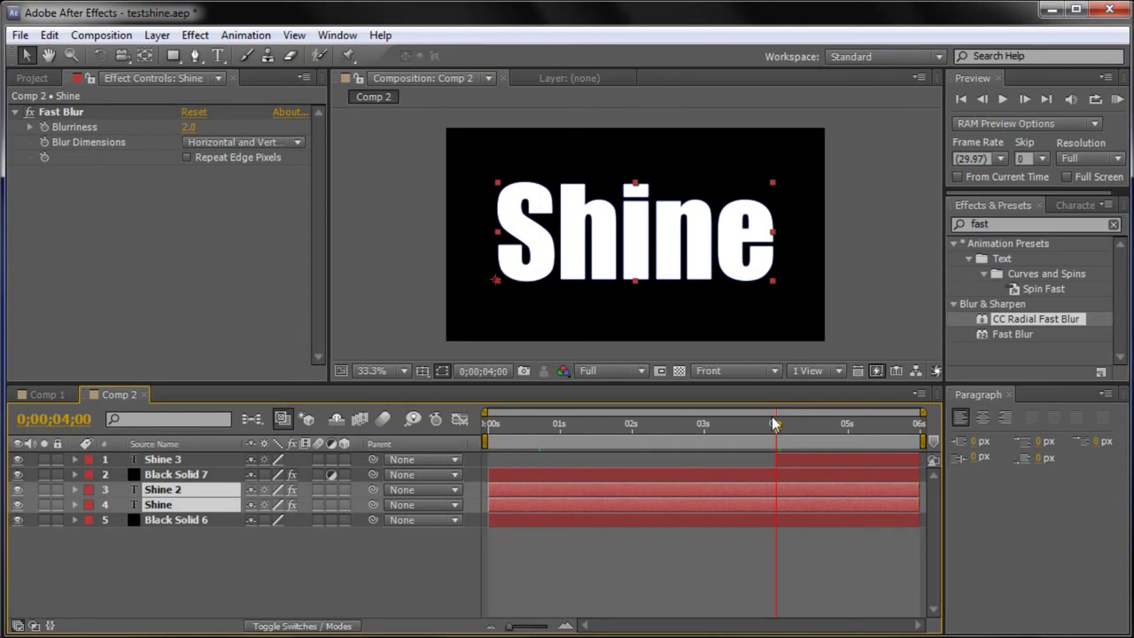
pyautogui.hotkey('alt', ']')
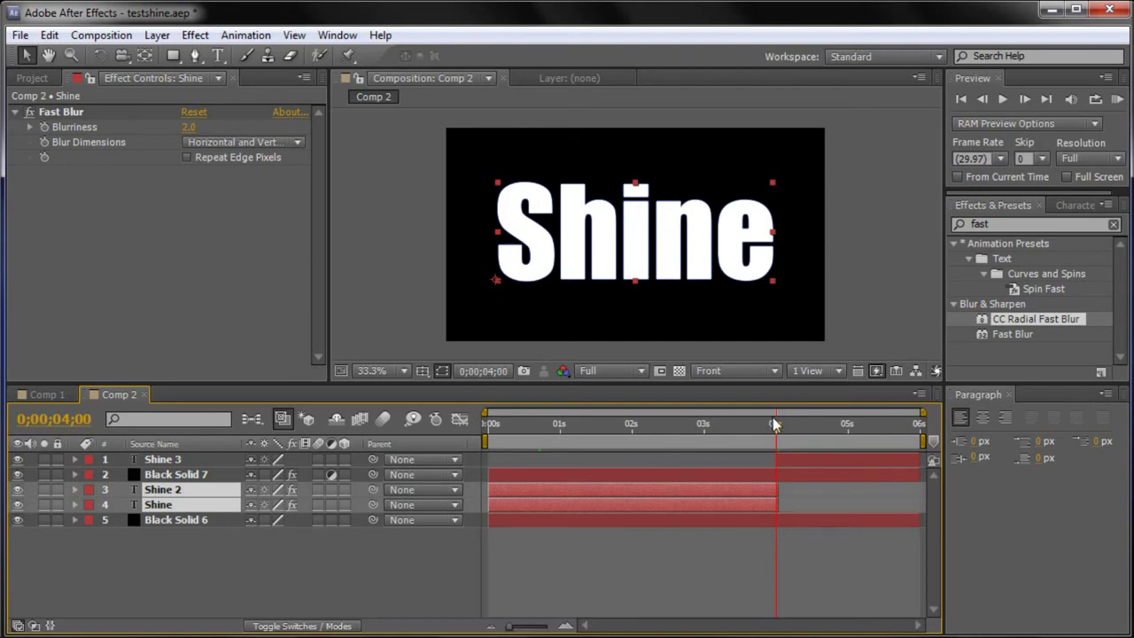
pyautogui.moveTo(780, 431); pyautogui.dragTo(506, 487)
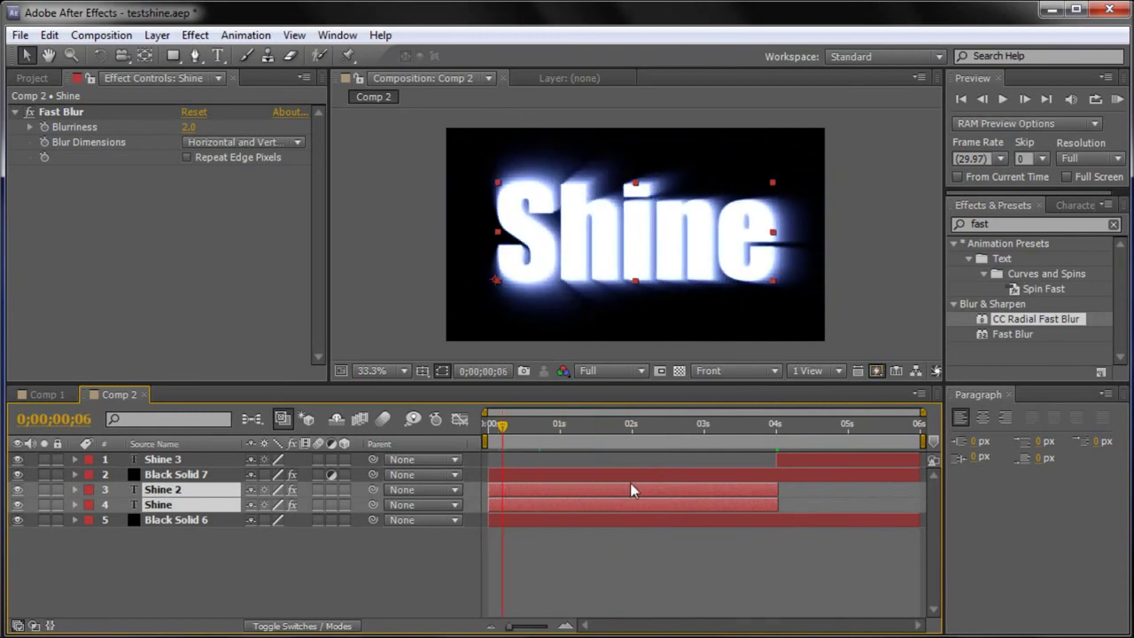